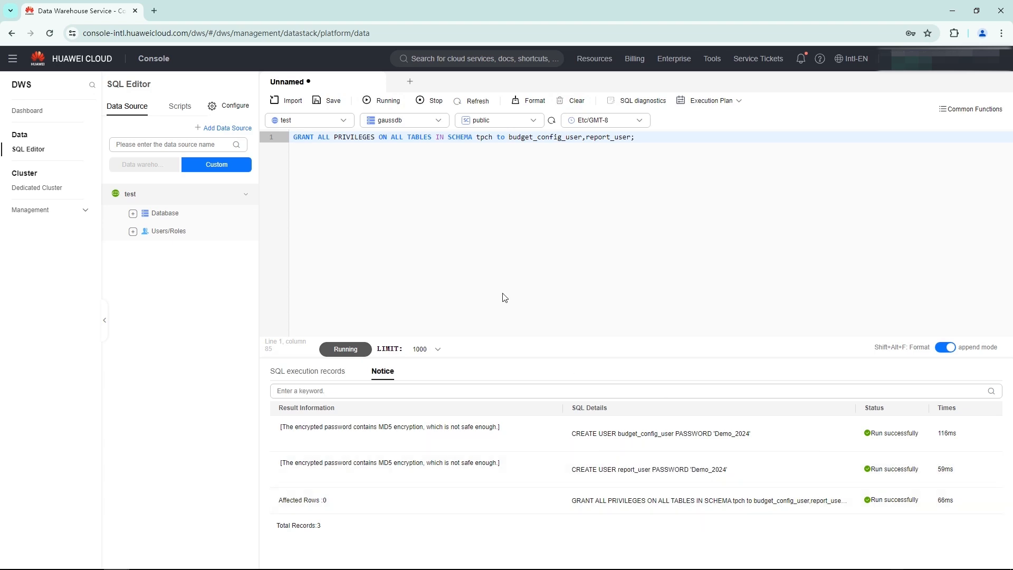
Replace the SQL with a query selecting all PG_TOTAL_USER_RESOURCE_INFO columns for usernames budget_config_user and report_user, run it, and examine the result columns.
{"action": "key", "text": "ctrl+a"}
{"action": "key", "text": "BackSpace"}
{"action": "type", "text": "SELECT * FROM PG_TOTAL_USER_RESOURCE_INFO where username in ('budget_config_user' , 'report_user');"}
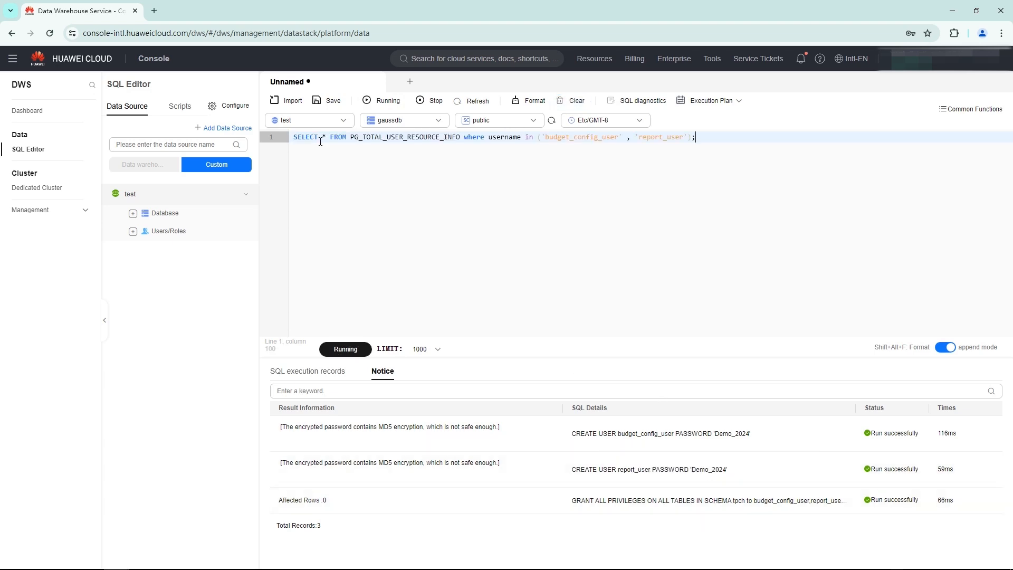
{"action": "left_click", "coordinate": [348, 353]}
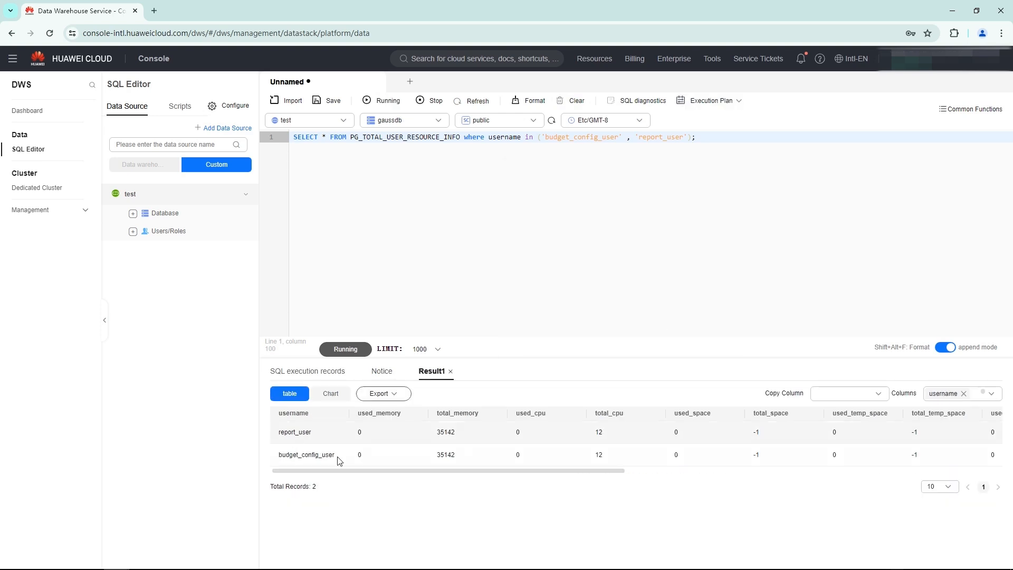
{"action": "left_click_drag", "start_coordinate": [338, 472], "coordinate": [582, 501]}
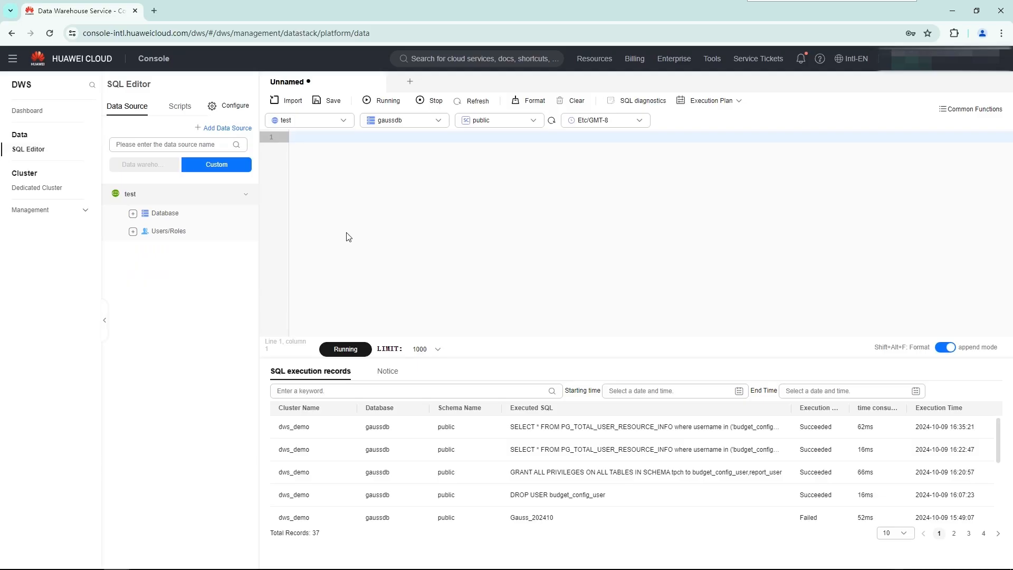
Open the resource management settings of the dws_demo dedicated cluster.
{"action": "left_click", "coordinate": [40, 188]}
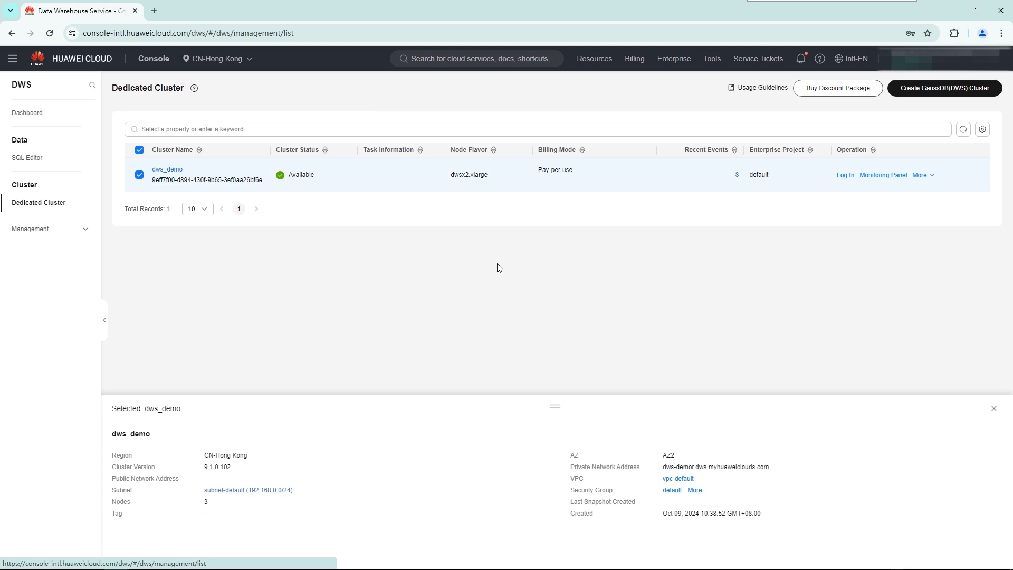
{"action": "left_click", "coordinate": [167, 170]}
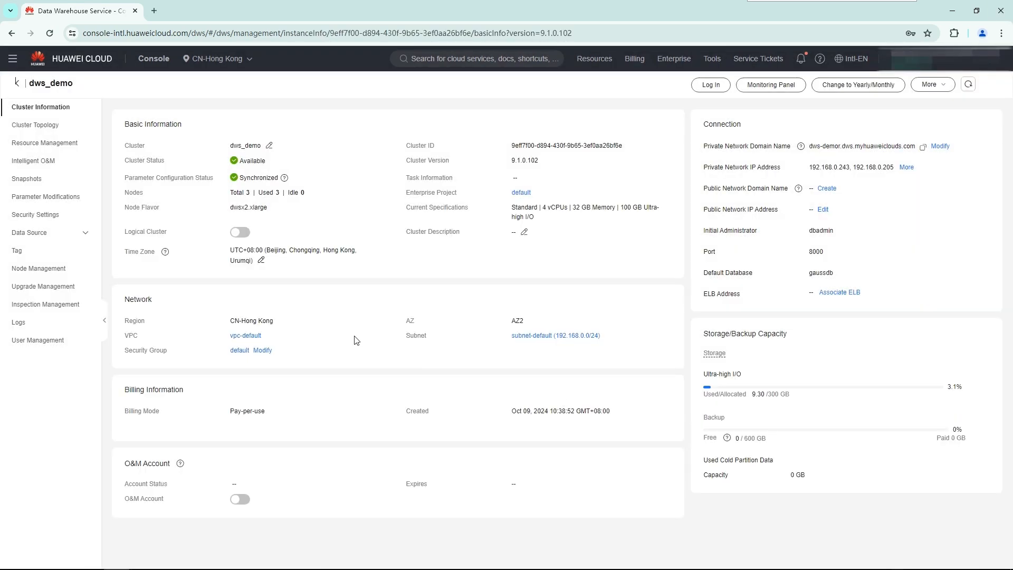
{"action": "left_click", "coordinate": [51, 141]}
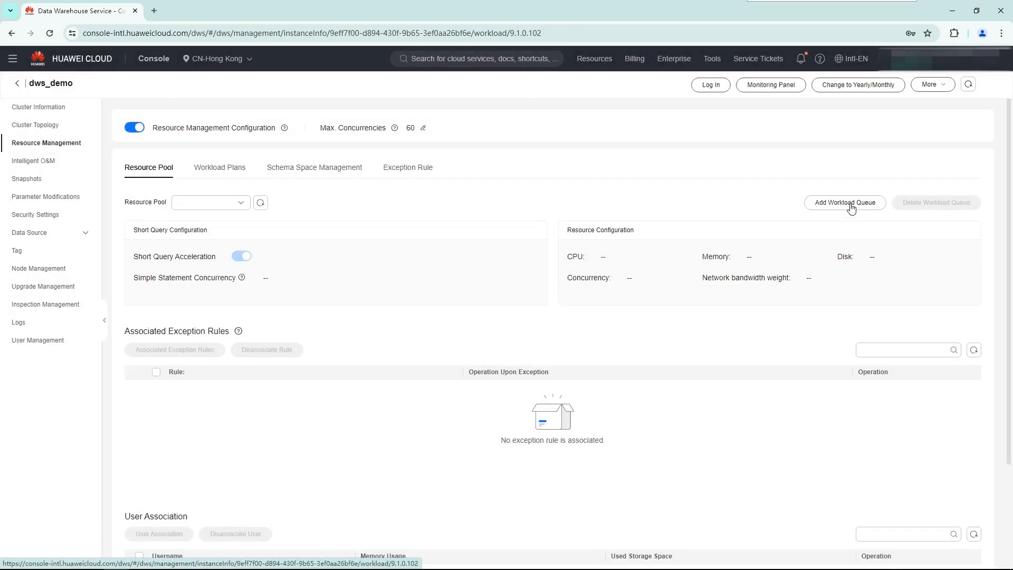
Add a workload queue named pool_1 with a 20% shared CPU quota, 20% memory and 102400 MB of storage.
{"action": "left_click", "coordinate": [850, 208]}
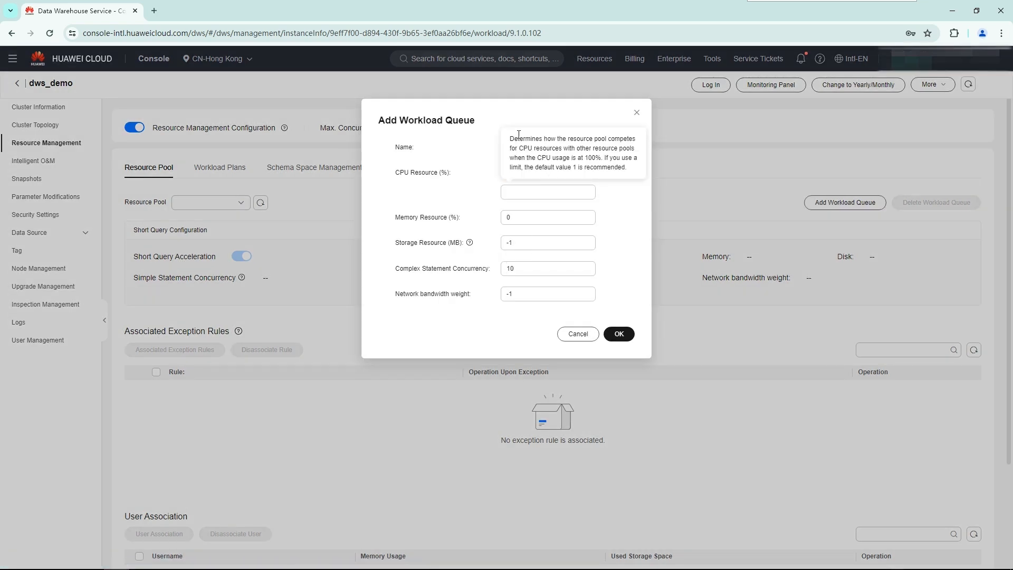
{"action": "left_click", "coordinate": [519, 148]}
{"action": "type", "text": "pool_"}
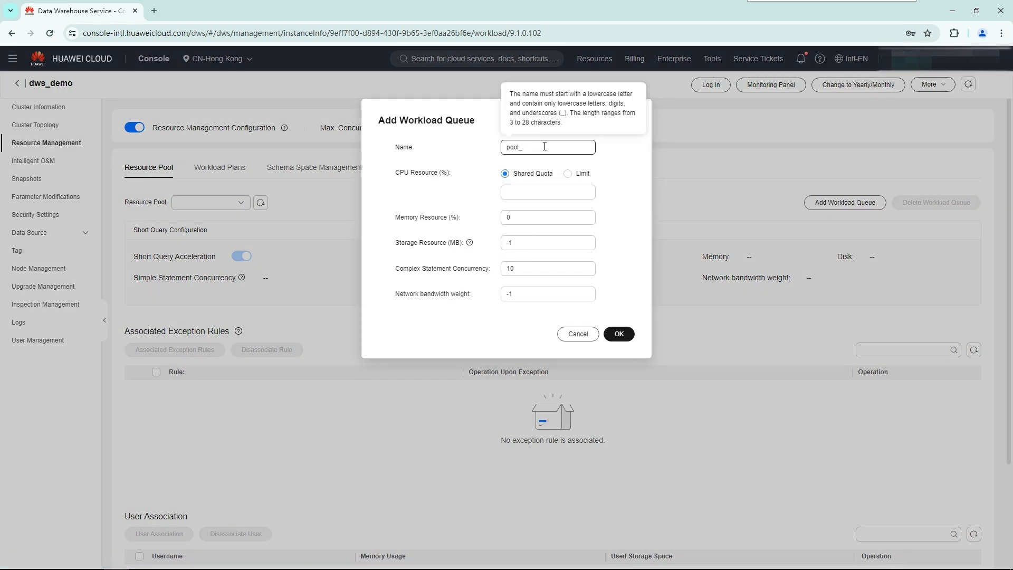
{"action": "type", "text": "1"}
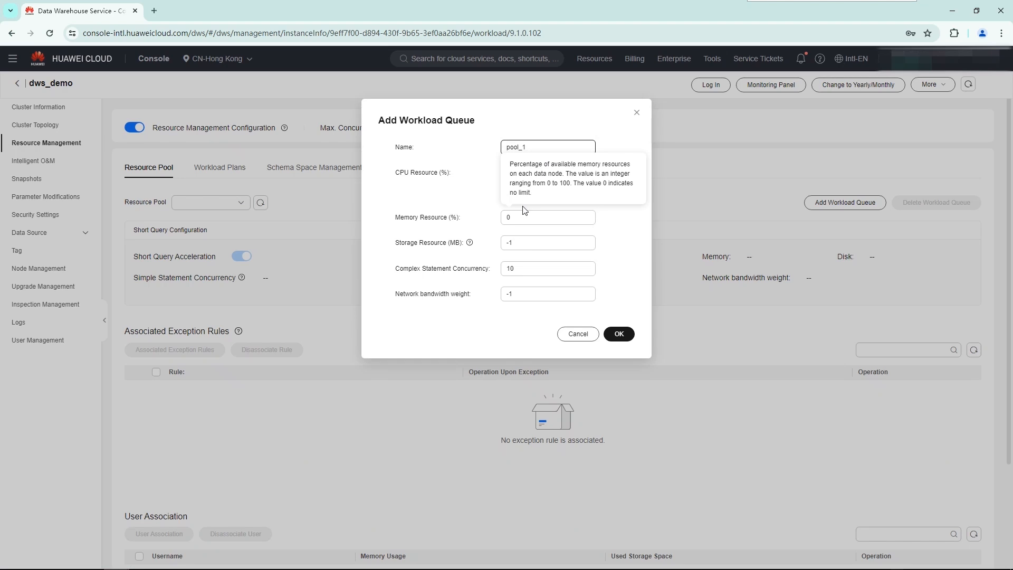
{"action": "left_click", "coordinate": [511, 192]}
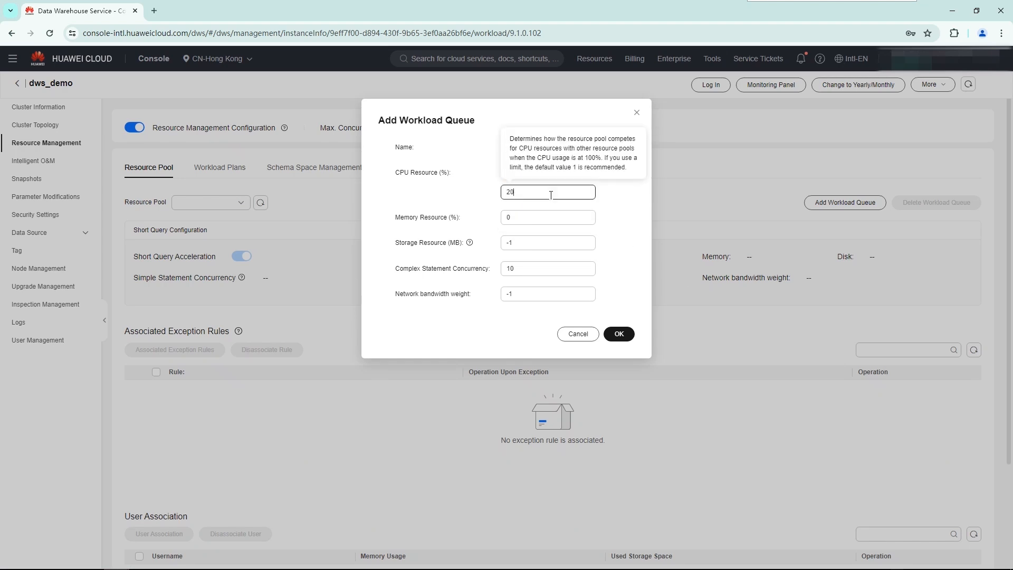
{"action": "left_click_drag", "start_coordinate": [512, 217], "coordinate": [496, 219]}
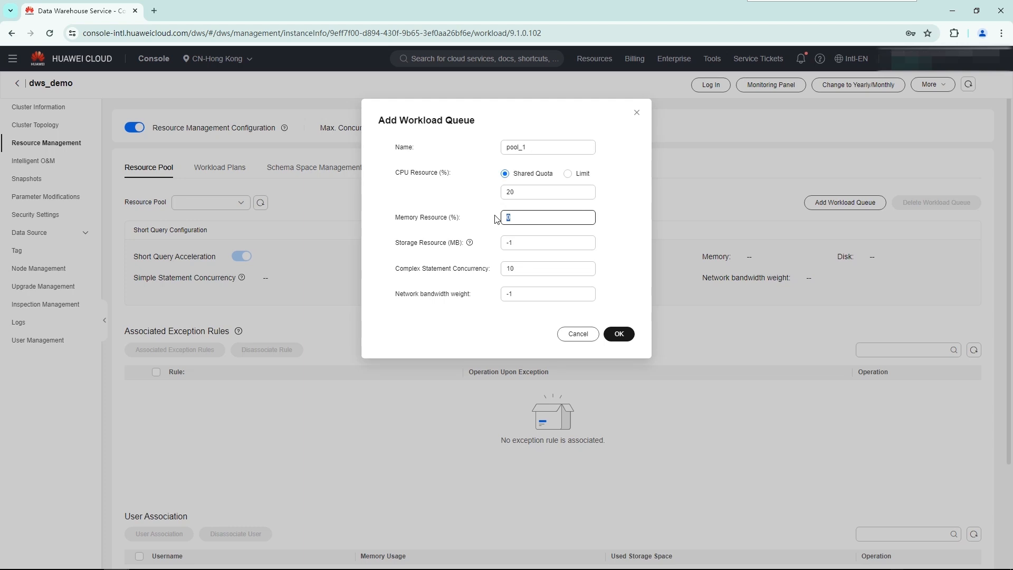
{"action": "left_click_drag", "start_coordinate": [516, 240], "coordinate": [491, 249]}
{"action": "type", "text": "102400"}
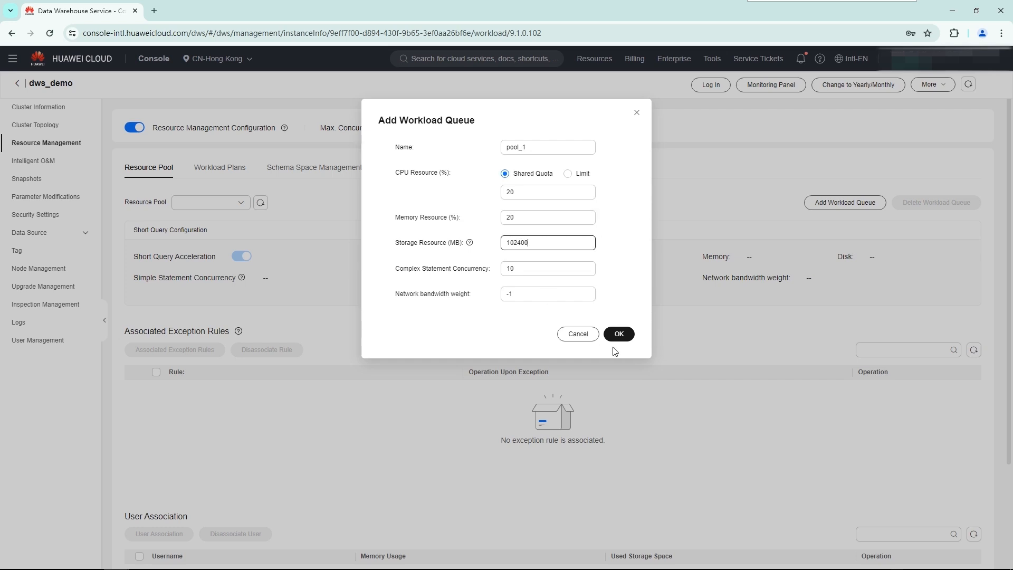
{"action": "left_click", "coordinate": [617, 334]}
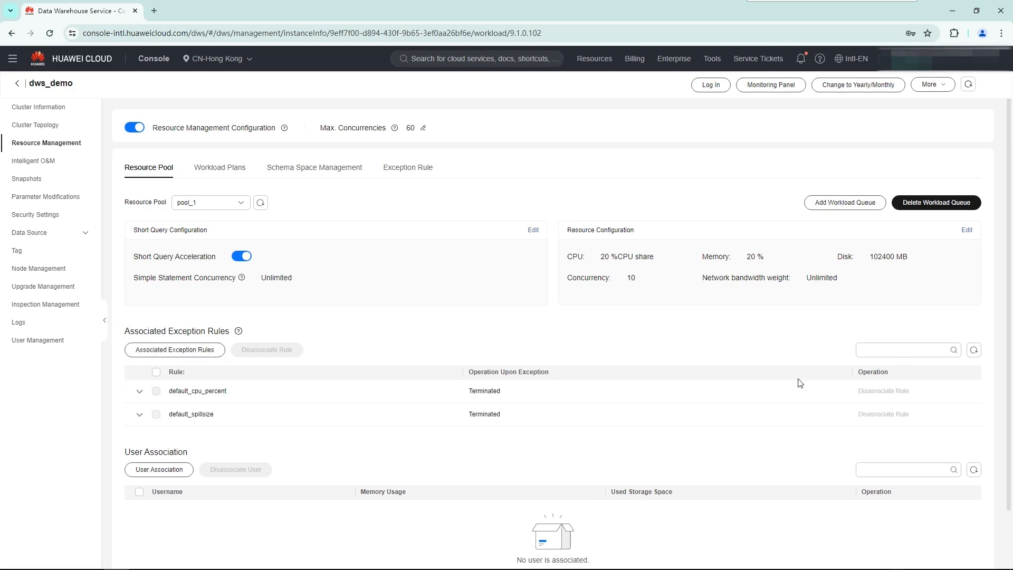
Add a workload queue named pool_2 with 60% shared CPU, 60% memory, 204800 MB storage and a complex statement concurrency of 20.
{"action": "left_click", "coordinate": [846, 211]}
{"action": "left_click", "coordinate": [514, 149]}
{"action": "type", "text": "pool"}
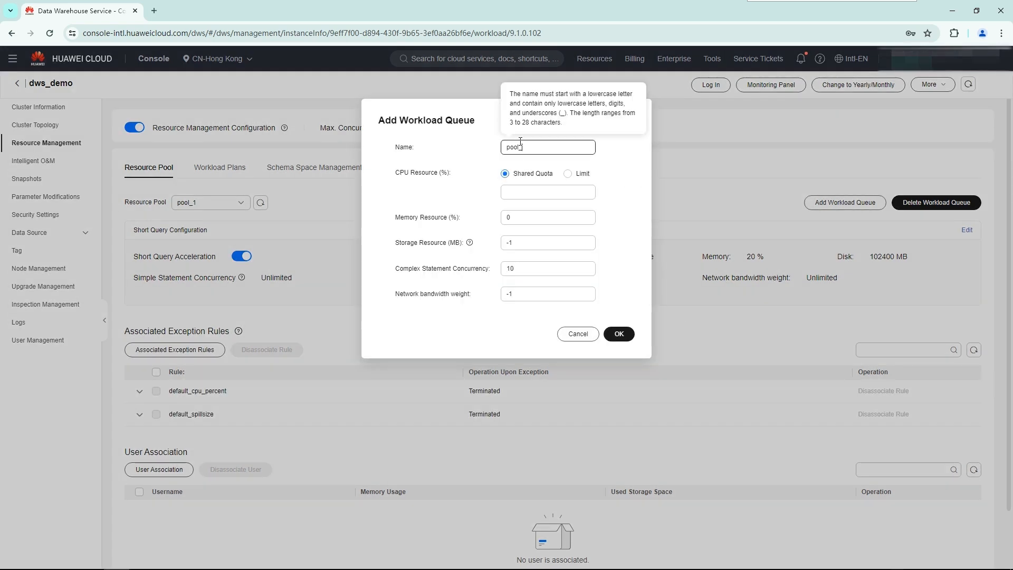
{"action": "left_click", "coordinate": [526, 196]}
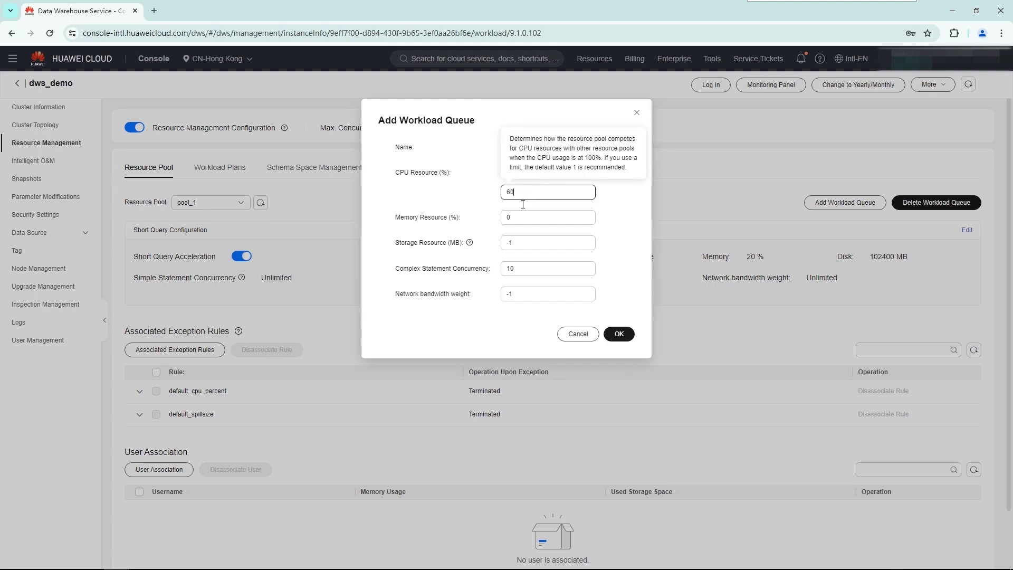
{"action": "left_click", "coordinate": [517, 218]}
{"action": "left_click_drag", "start_coordinate": [517, 217], "coordinate": [505, 219]}
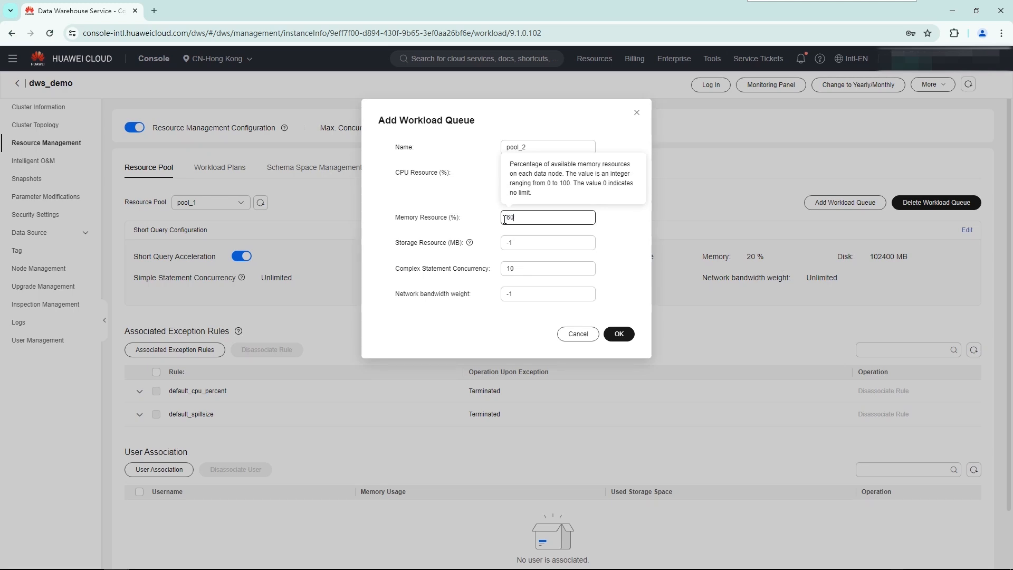
{"action": "key", "text": "Tab"}
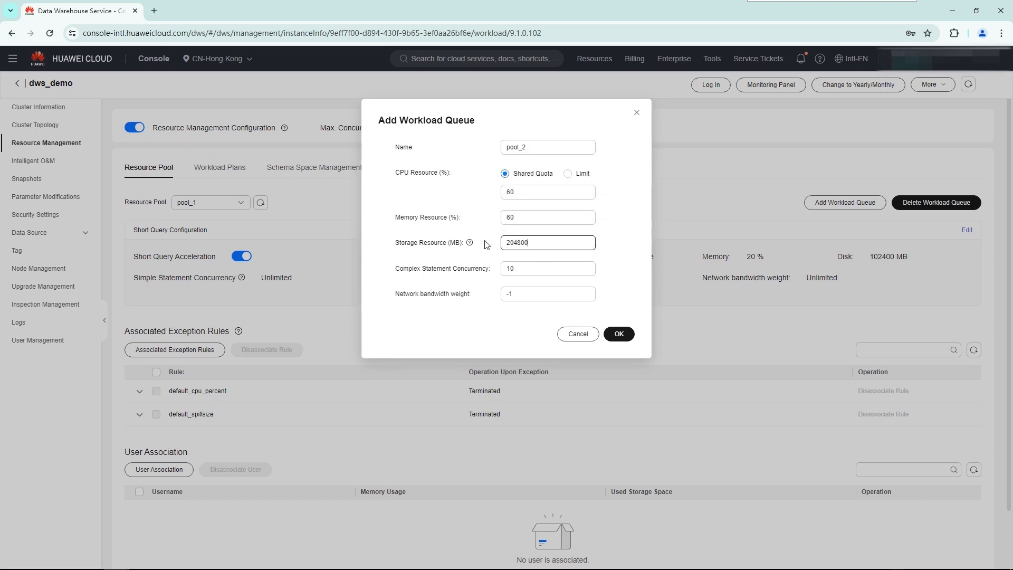
{"action": "key", "text": "Tab"}
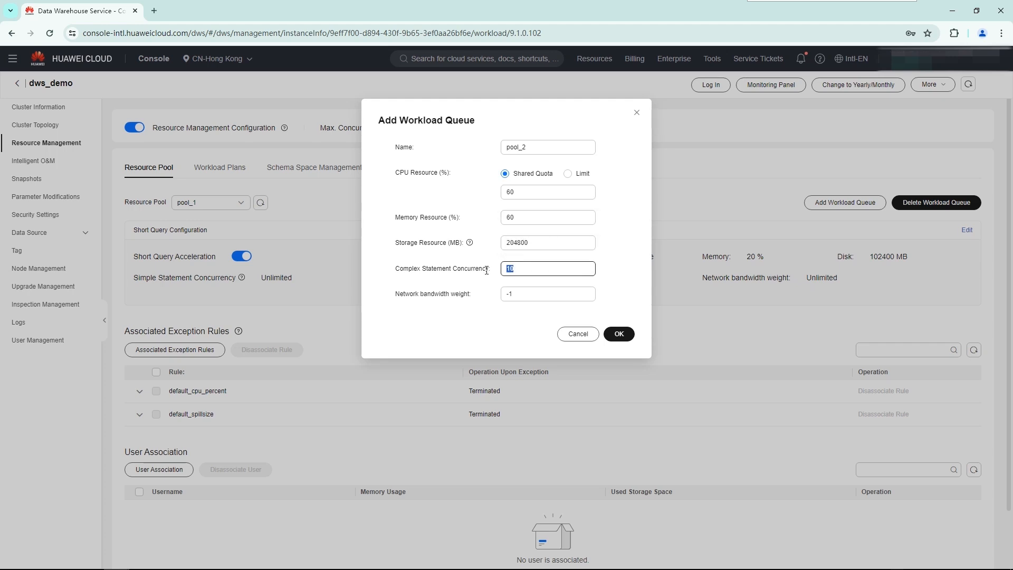
{"action": "type", "text": "2"}
{"action": "left_click", "coordinate": [617, 333]}
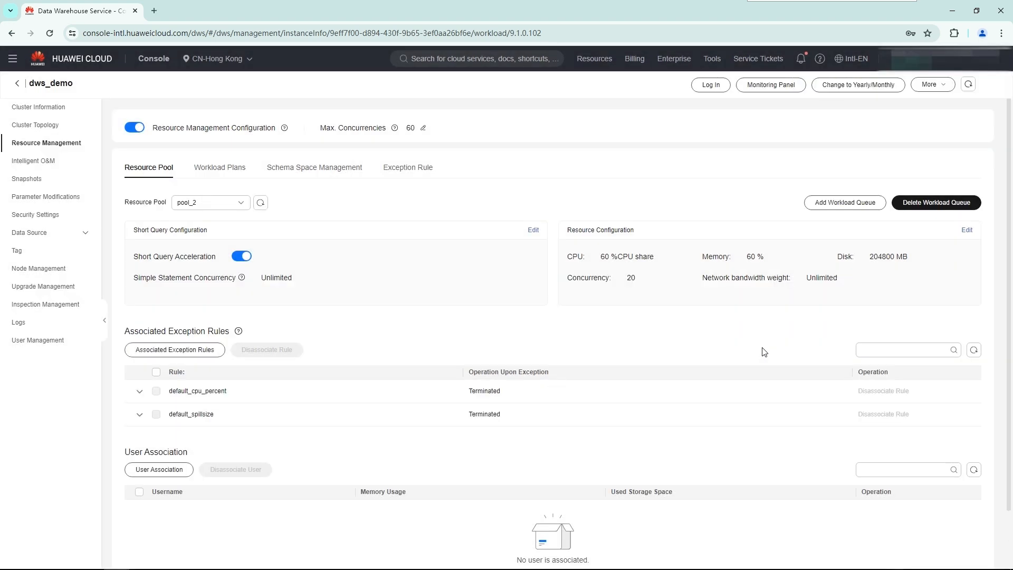
Start a new exception rule named rule1 with Terminated as the operation upon exception.
{"action": "left_click", "coordinate": [408, 170]}
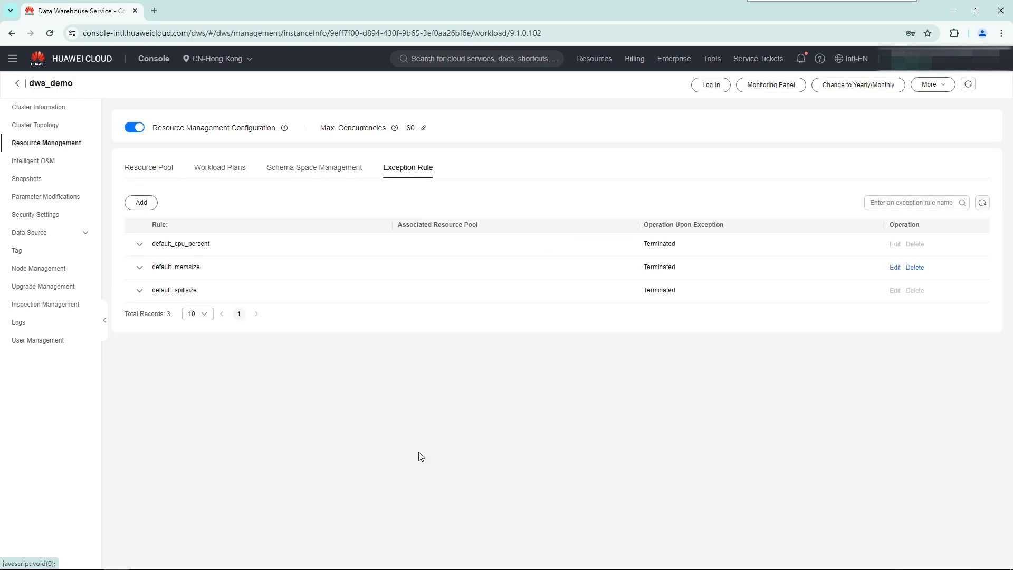
{"action": "left_click", "coordinate": [141, 202]}
{"action": "left_click", "coordinate": [436, 151]}
{"action": "type", "text": "rule1"}
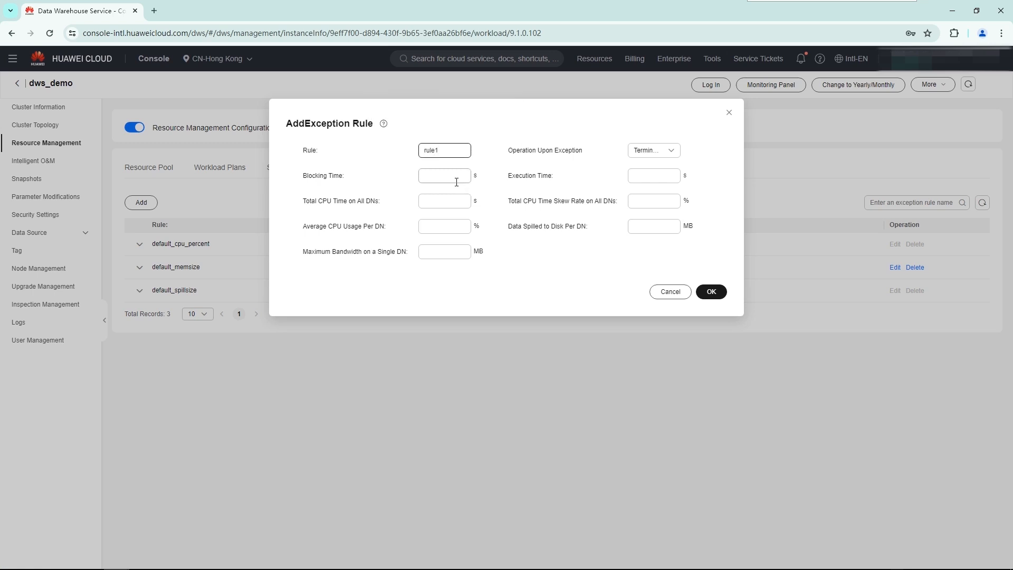
{"action": "left_click", "coordinate": [653, 153]}
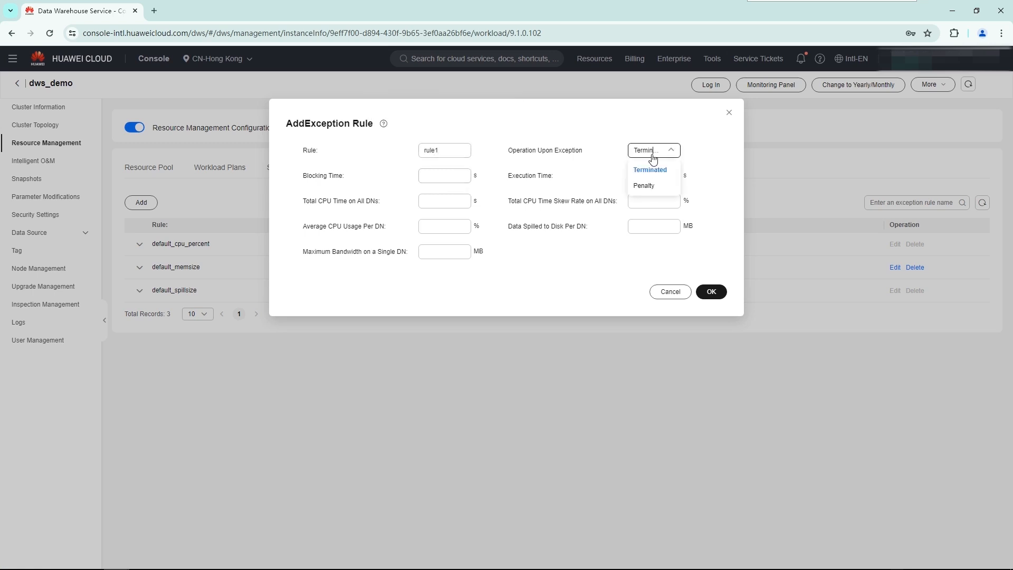
{"action": "left_click", "coordinate": [653, 170]}
Set rule1's blocking time to 120 s, execution time to 240 s, average CPU usage to 50% and spilled data to 512 MB, and save it.
{"action": "left_click", "coordinate": [446, 176]}
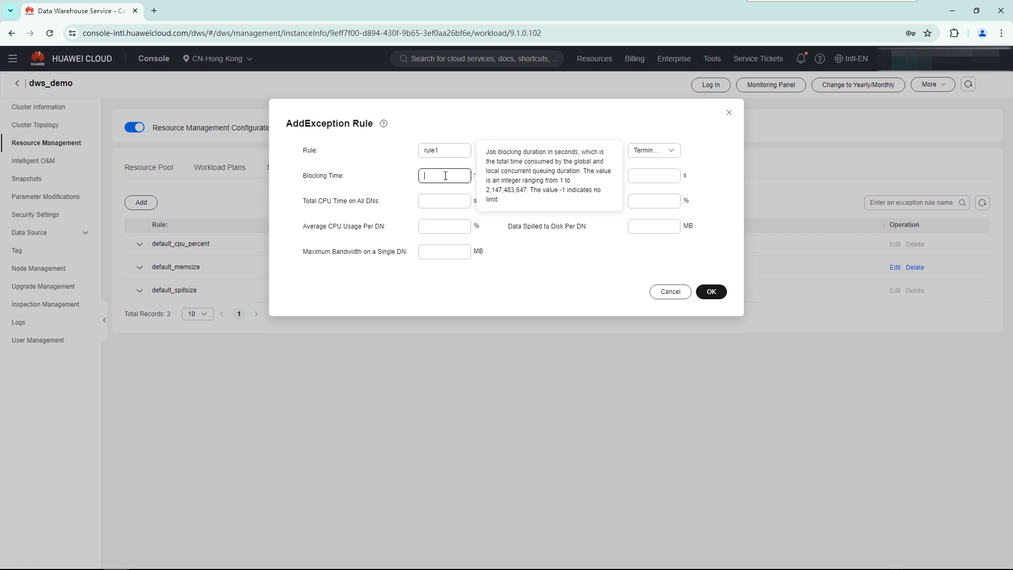
{"action": "type", "text": "120"}
{"action": "left_click", "coordinate": [654, 177]}
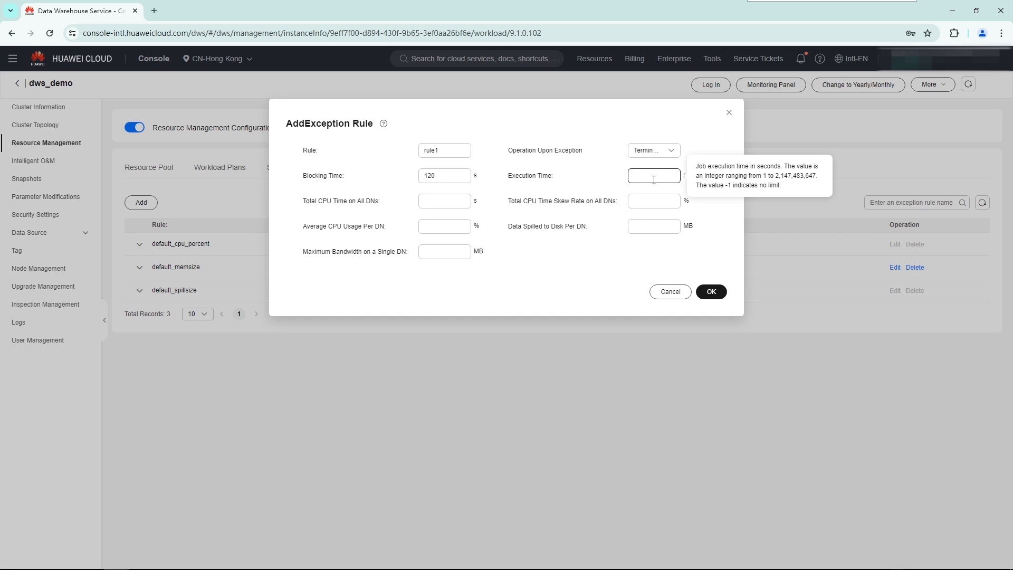
{"action": "type", "text": "240"}
{"action": "left_click", "coordinate": [458, 226]}
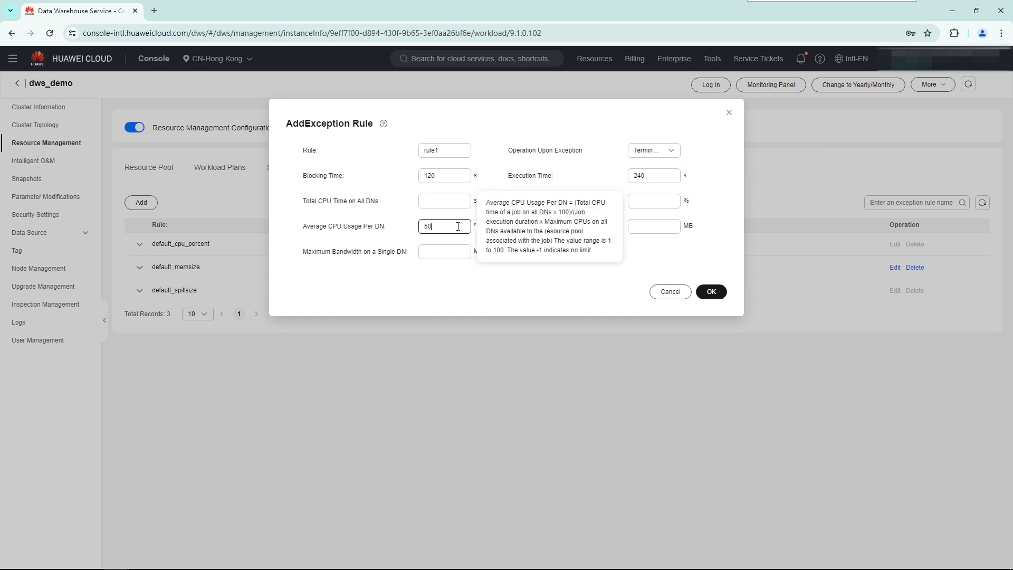
{"action": "left_click", "coordinate": [652, 228]}
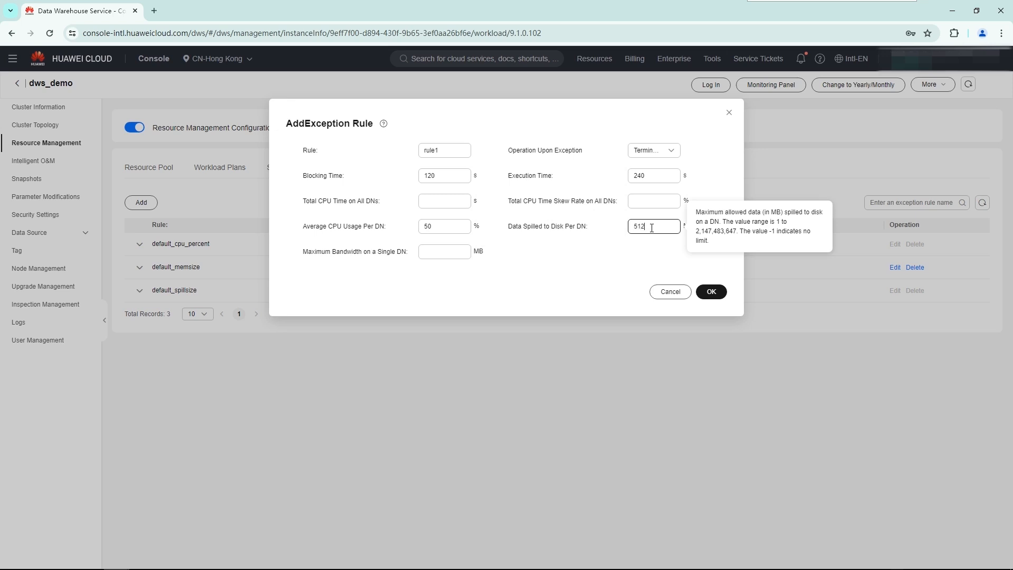
{"action": "left_click", "coordinate": [711, 293]}
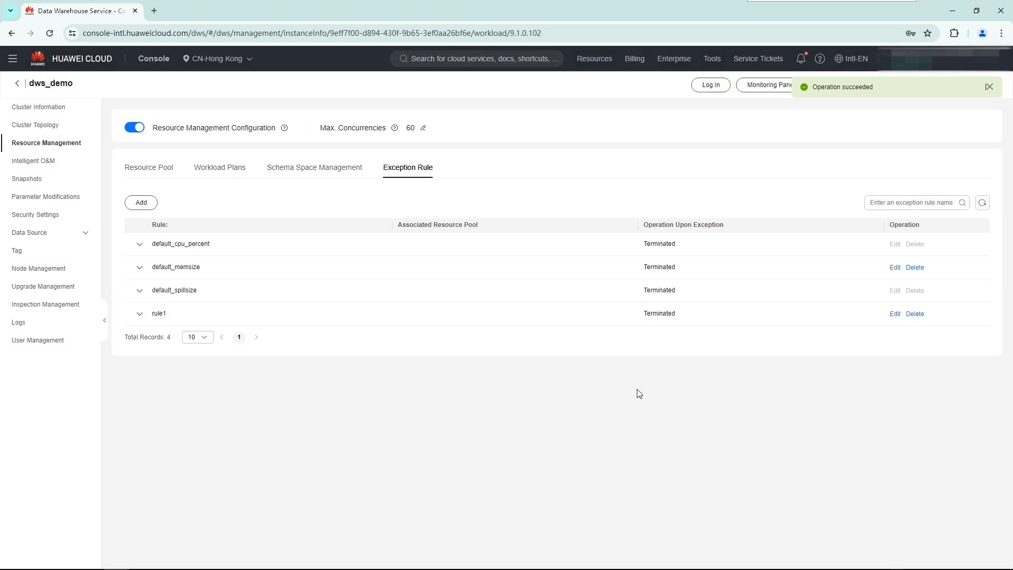
Start a second exception rule named rule2, keeping Terminated as the operation upon exception.
{"action": "left_click", "coordinate": [140, 203]}
{"action": "left_click", "coordinate": [434, 152]}
{"action": "type", "text": "rule"}
{"action": "left_click", "coordinate": [438, 174]}
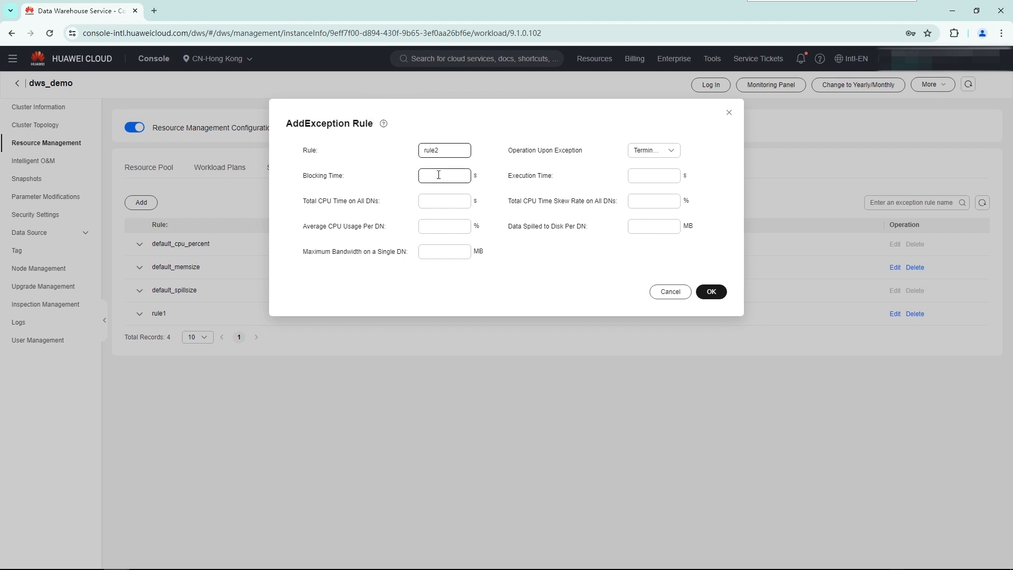
{"action": "left_click", "coordinate": [642, 152]}
Give rule2 100 s blocking time, 300 s execution time, 50% average CPU usage and 1024 MB spilled data, and save it.
{"action": "left_click", "coordinate": [449, 176]}
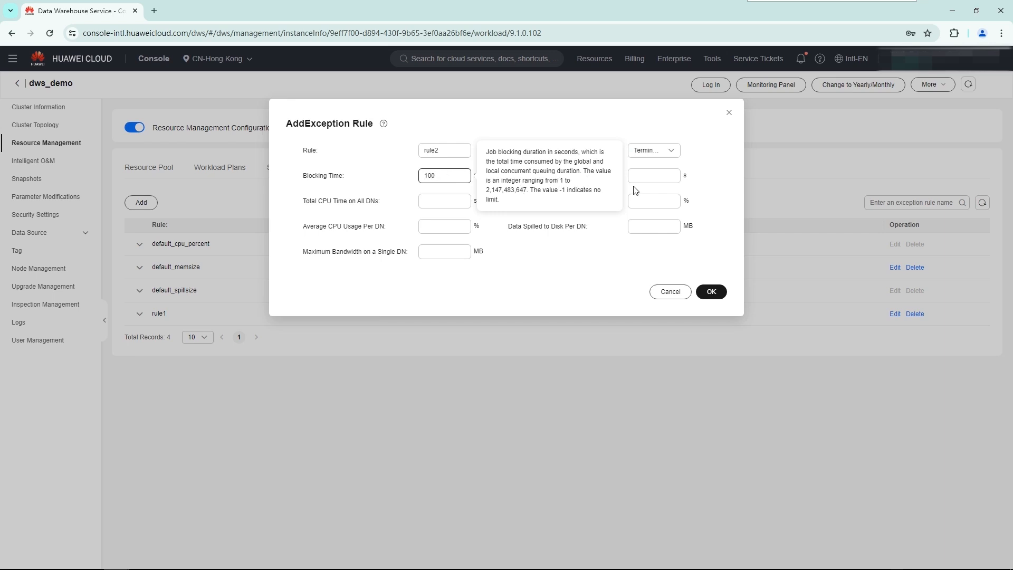
{"action": "left_click", "coordinate": [650, 178]}
{"action": "type", "text": "300"}
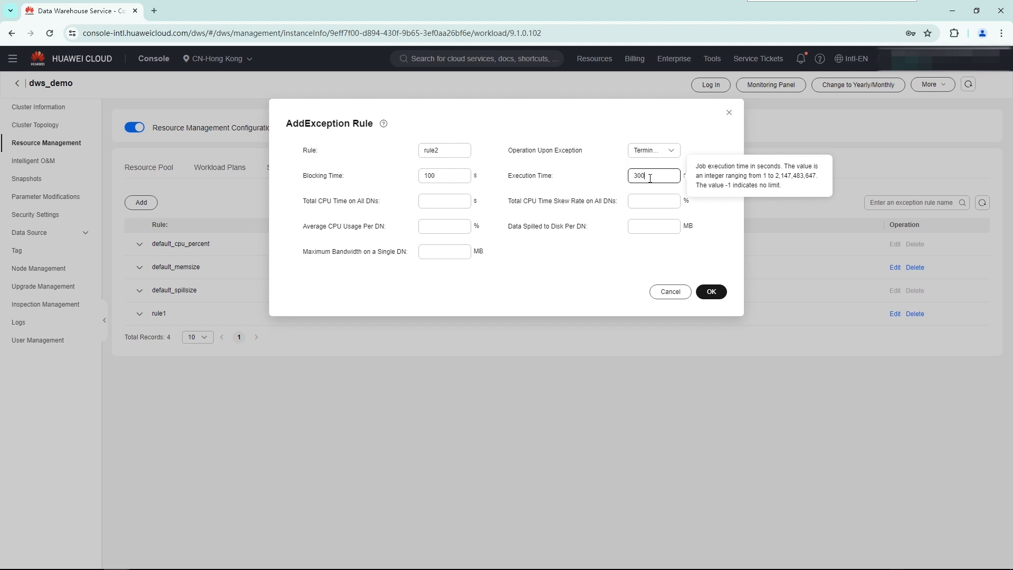
{"action": "left_click", "coordinate": [468, 231]}
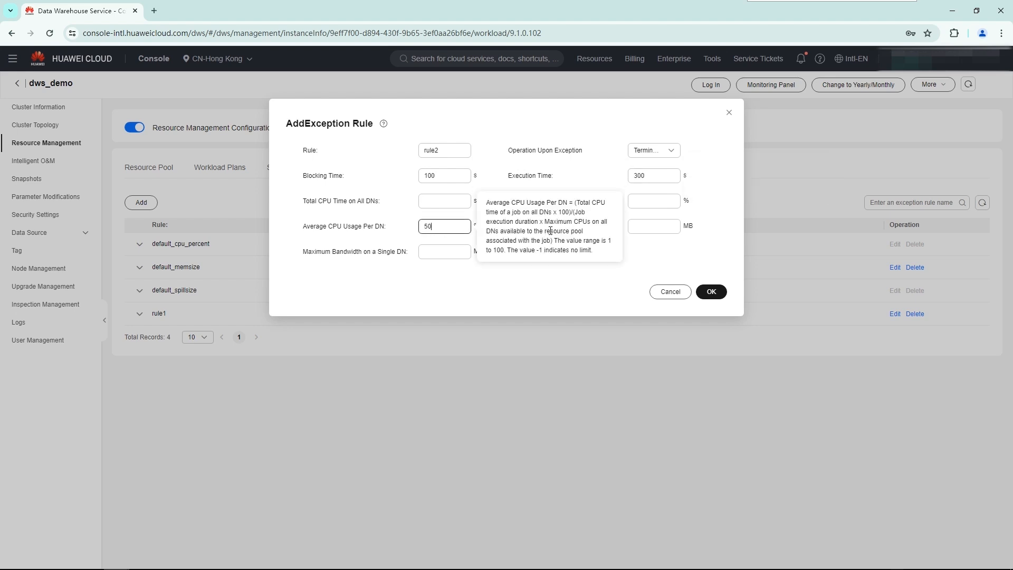
{"action": "left_click", "coordinate": [672, 228]}
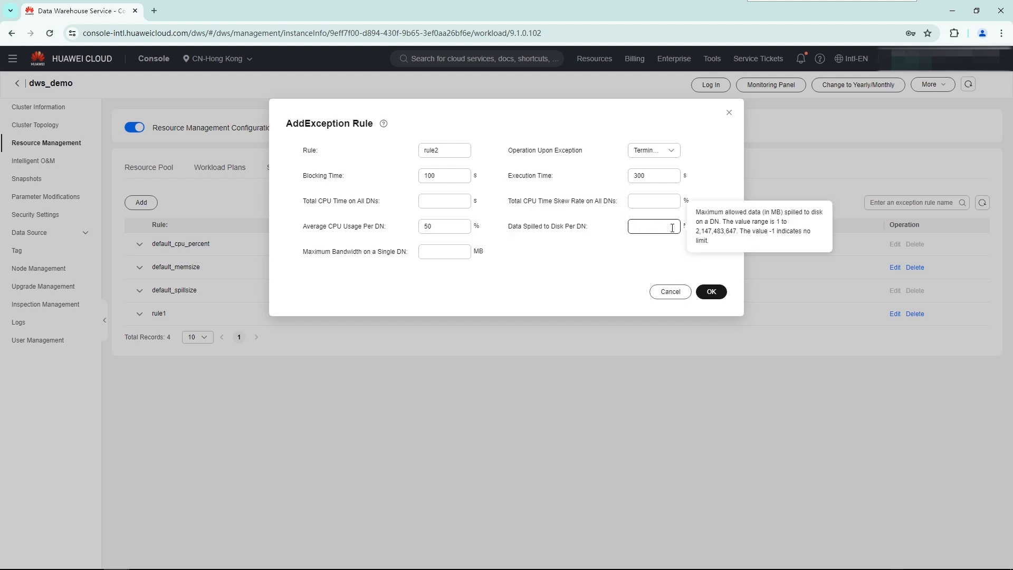
{"action": "type", "text": "1024"}
{"action": "left_click", "coordinate": [711, 292]}
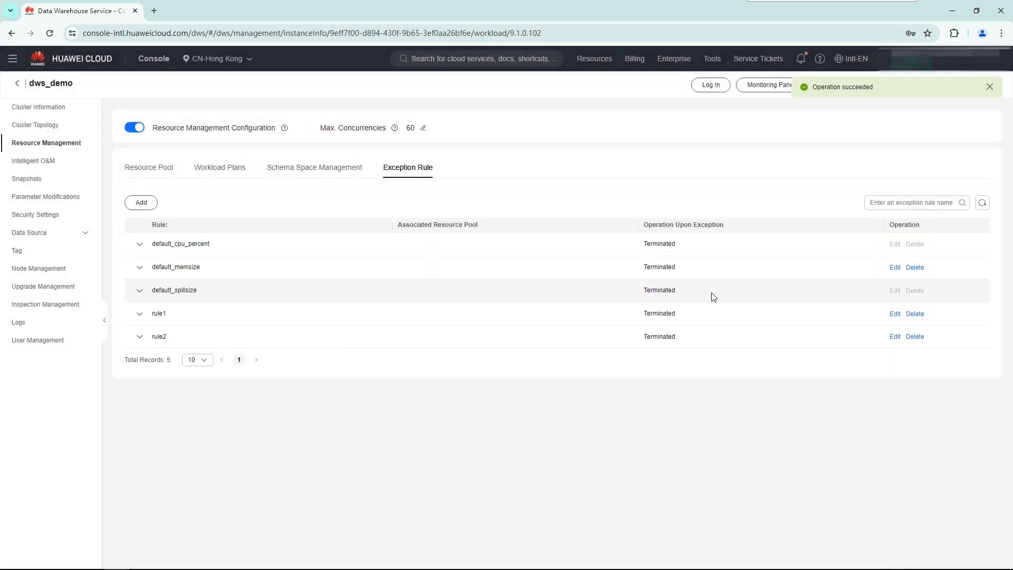
Associate exception rule rule2 with resource pool pool_2.
{"action": "left_click", "coordinate": [150, 169]}
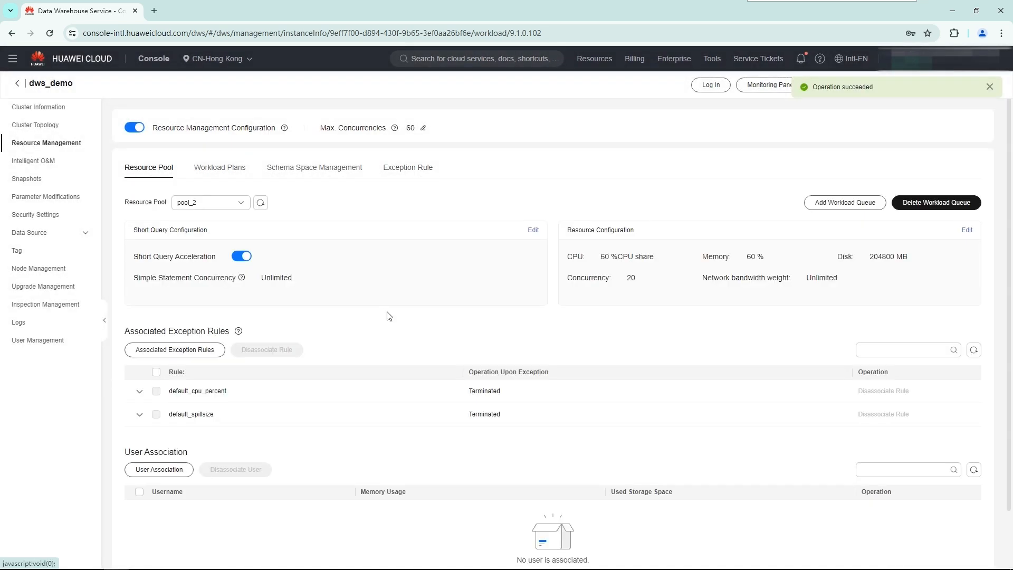
{"action": "left_click", "coordinate": [182, 354]}
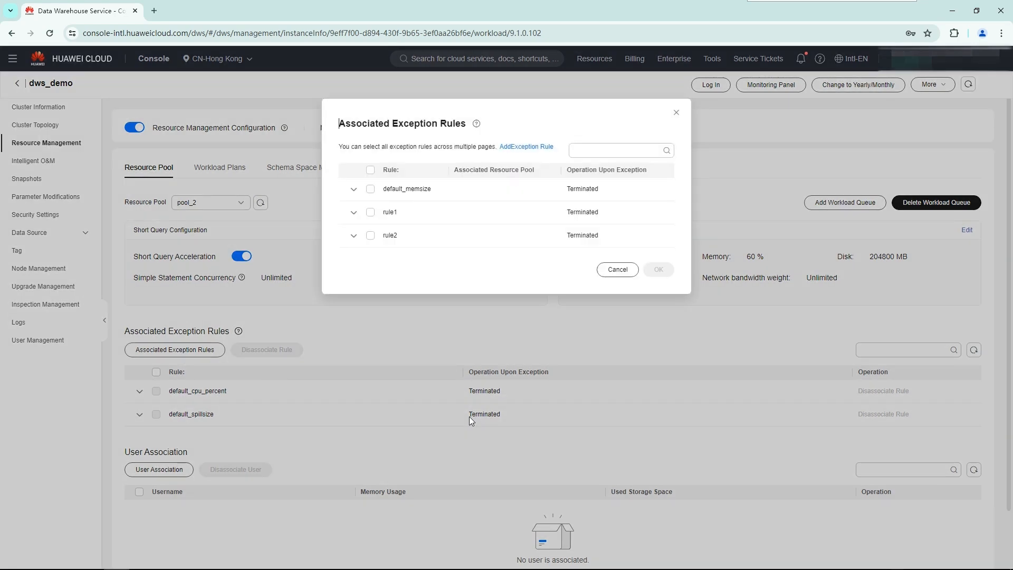
{"action": "left_click", "coordinate": [370, 237]}
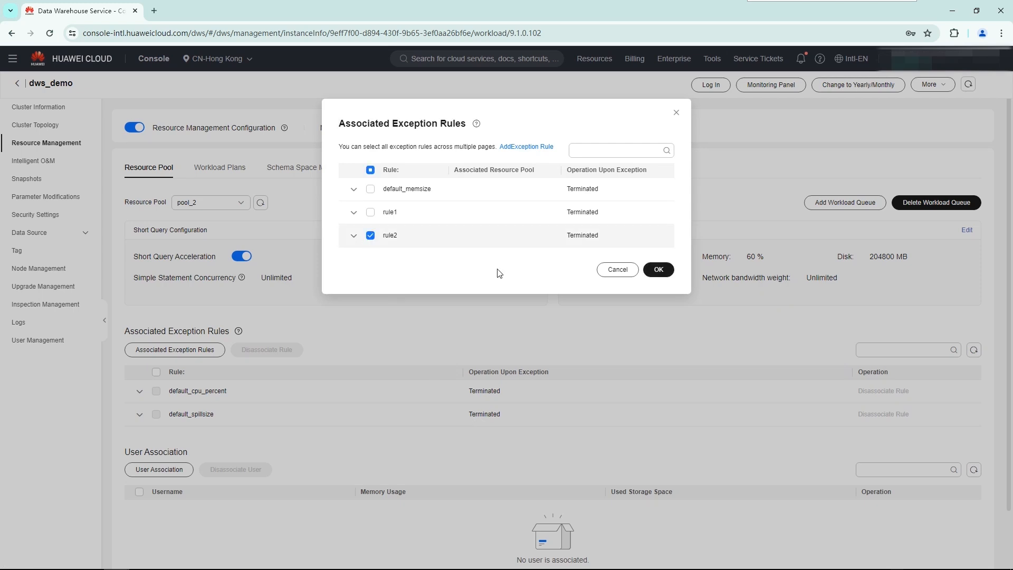
{"action": "left_click", "coordinate": [658, 270]}
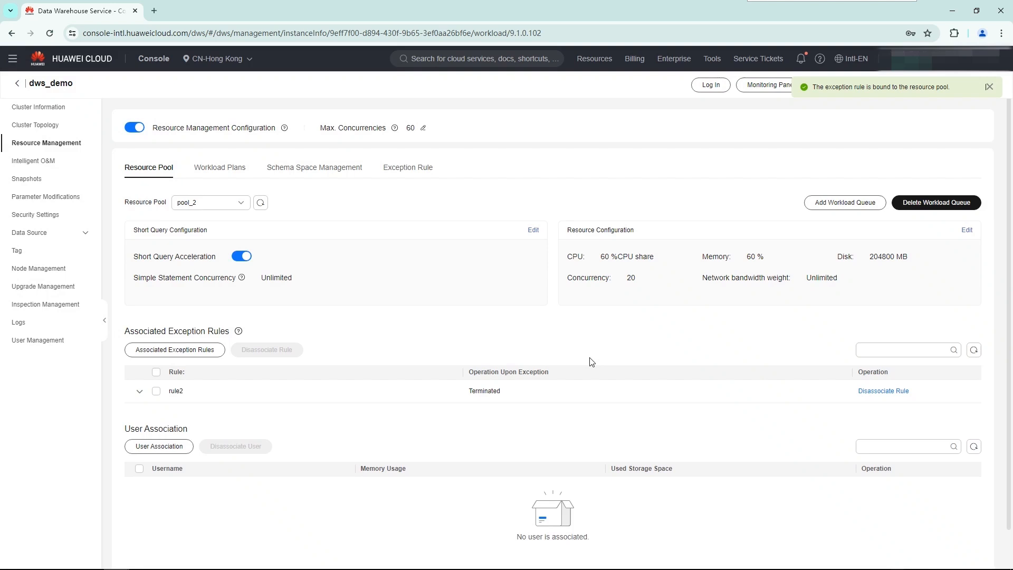
Switch to resource pool pool_1 and associate exception rule rule1 with it.
{"action": "left_click", "coordinate": [195, 204]}
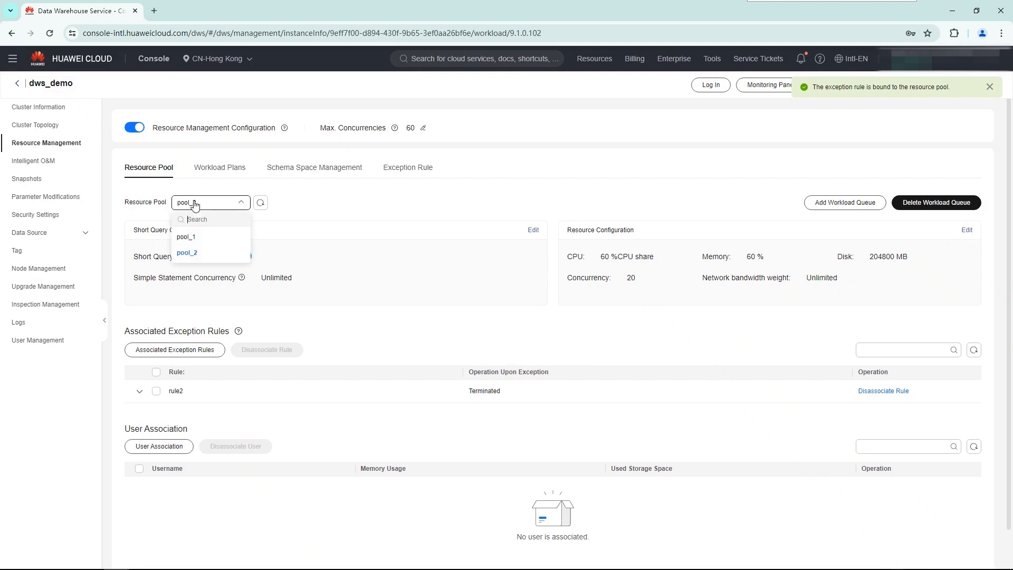
{"action": "left_click", "coordinate": [190, 237]}
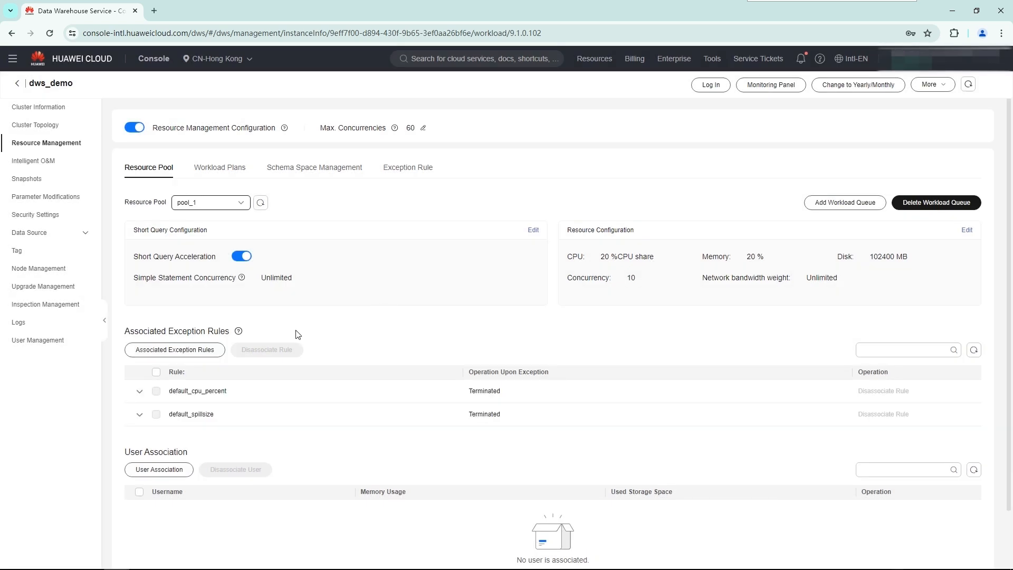
{"action": "left_click", "coordinate": [191, 351]}
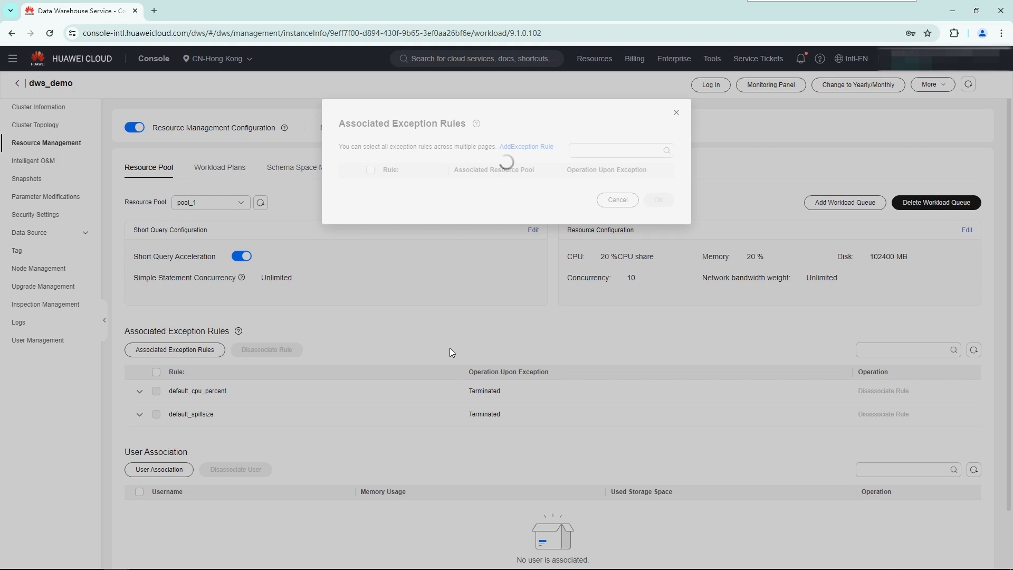
{"action": "left_click", "coordinate": [370, 211]}
{"action": "left_click", "coordinate": [657, 271]}
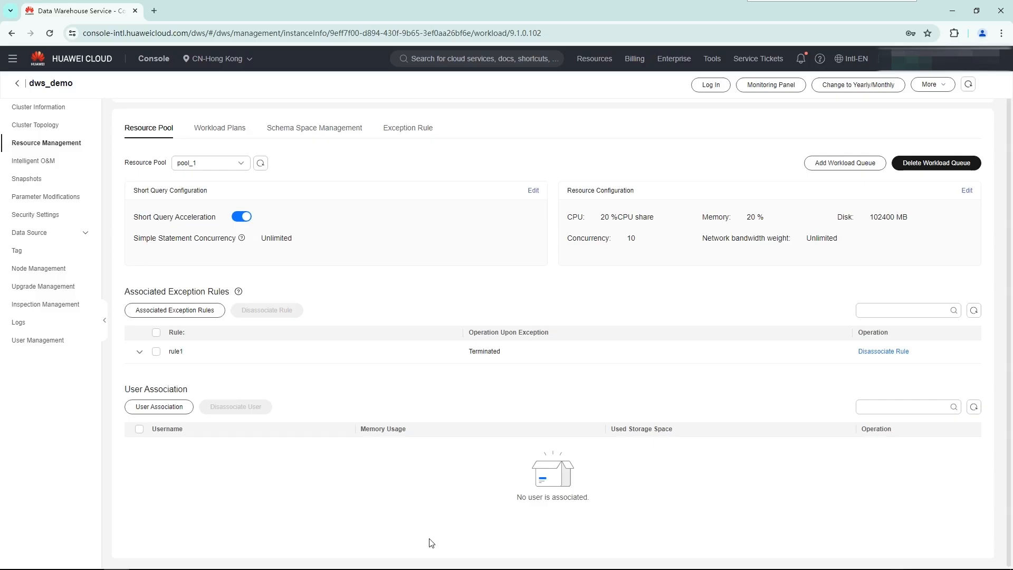
Associate the database user report_user with resource pool pool_1.
{"action": "left_click", "coordinate": [161, 408]}
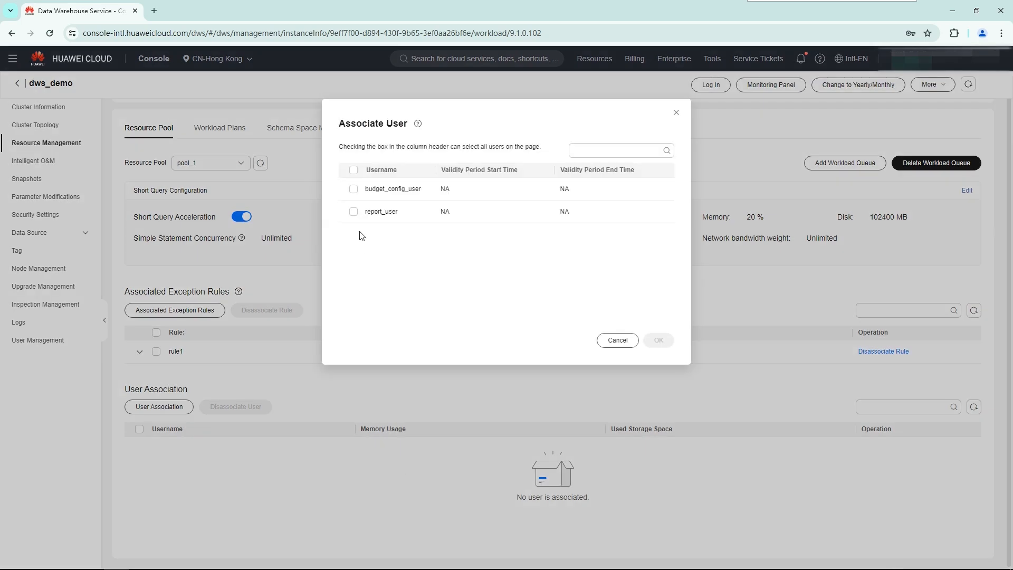
{"action": "left_click", "coordinate": [354, 211]}
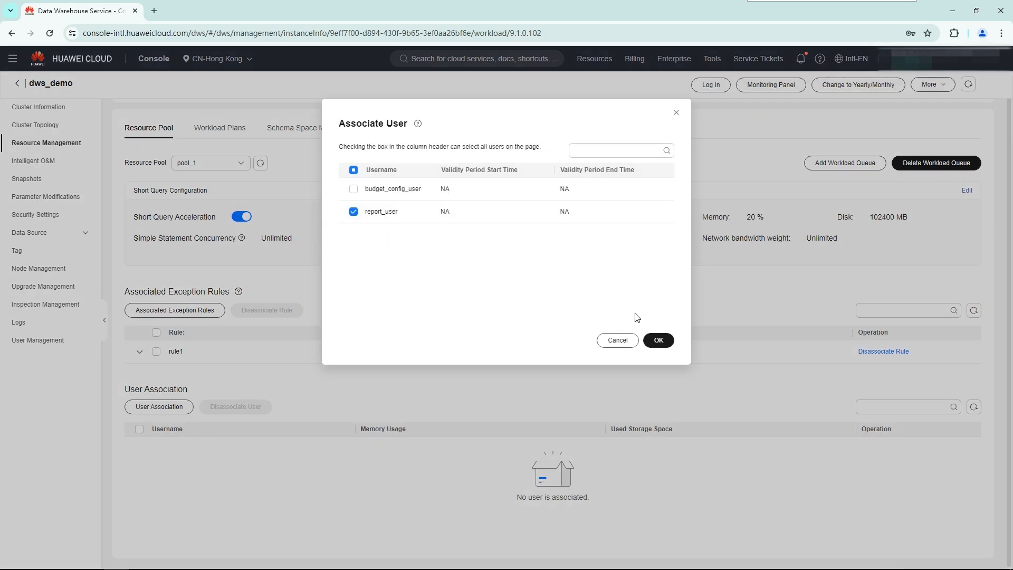
{"action": "left_click", "coordinate": [666, 339]}
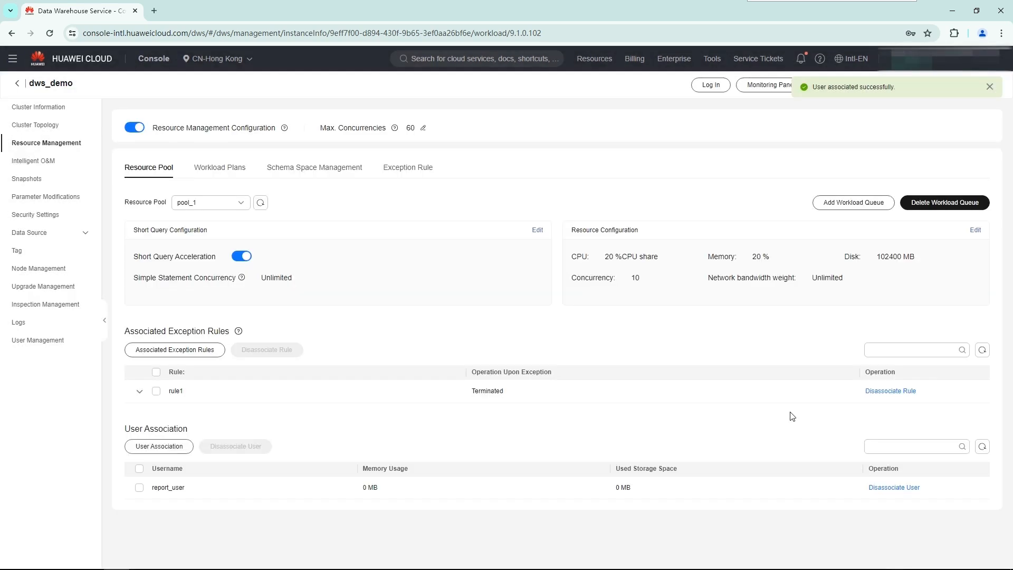
Switch to resource pool pool_2 and associate the database user budget_config_user with it.
{"action": "left_click", "coordinate": [224, 204]}
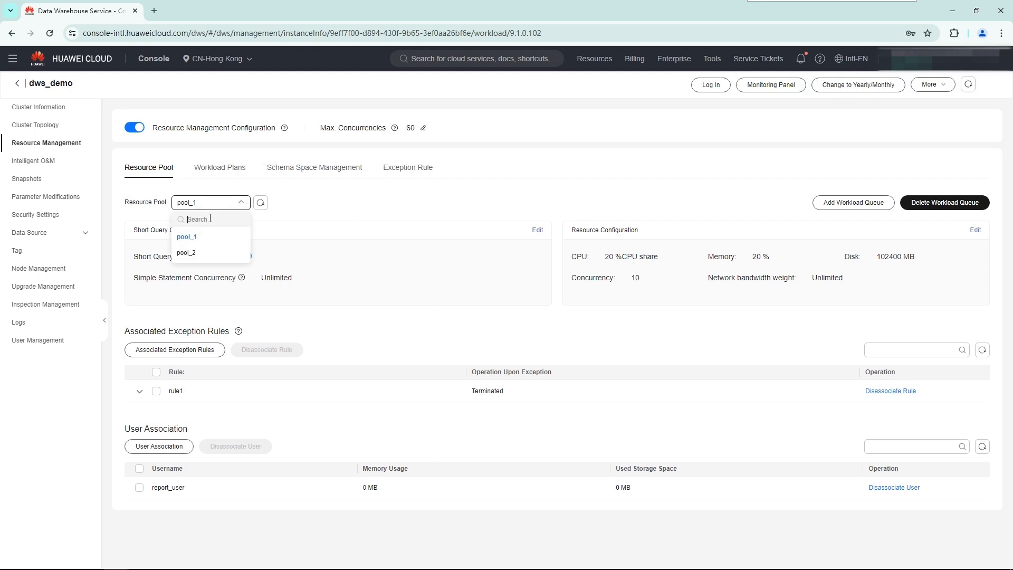
{"action": "left_click", "coordinate": [199, 254]}
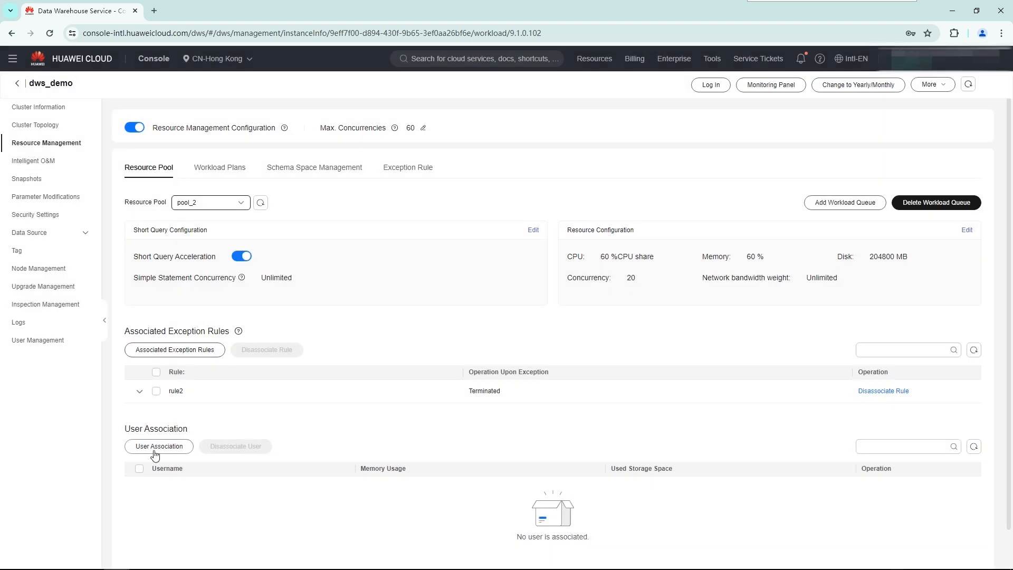
{"action": "left_click", "coordinate": [155, 448]}
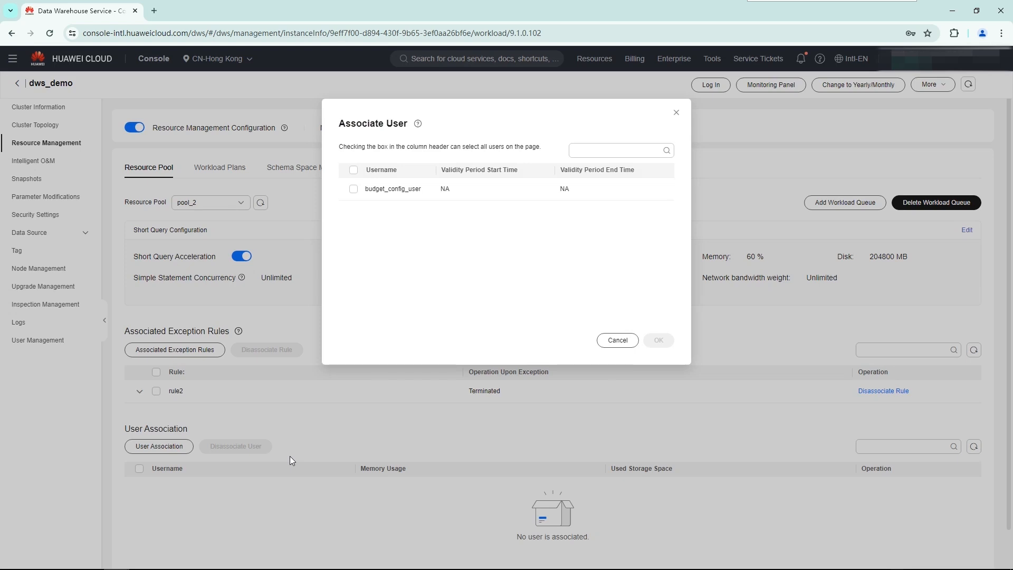
{"action": "left_click", "coordinate": [354, 189]}
{"action": "left_click", "coordinate": [658, 340]}
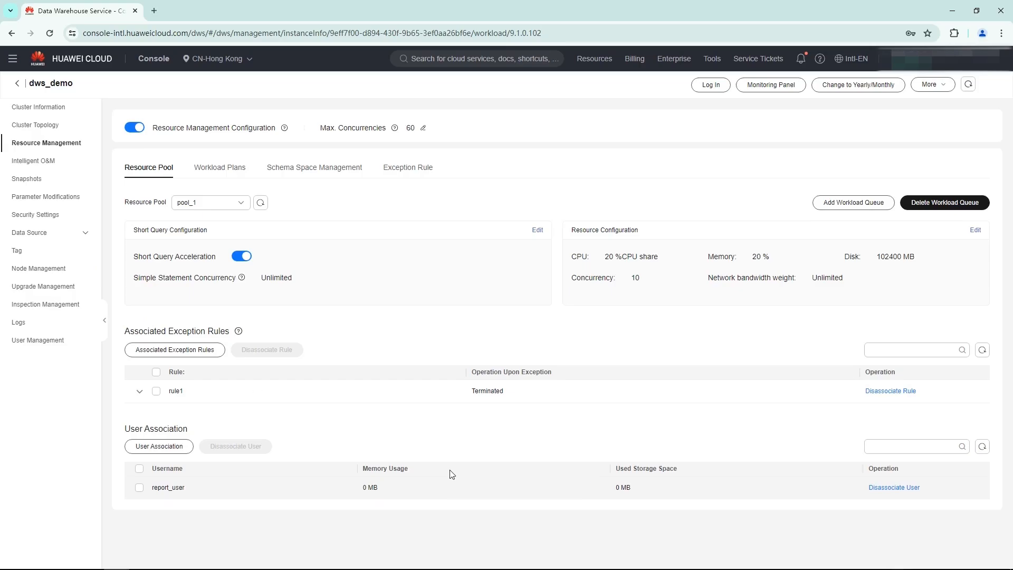
Return to the cluster list and log in to dws_demo as report_user through data source test2, testing the connection first.
{"action": "left_click", "coordinate": [17, 86]}
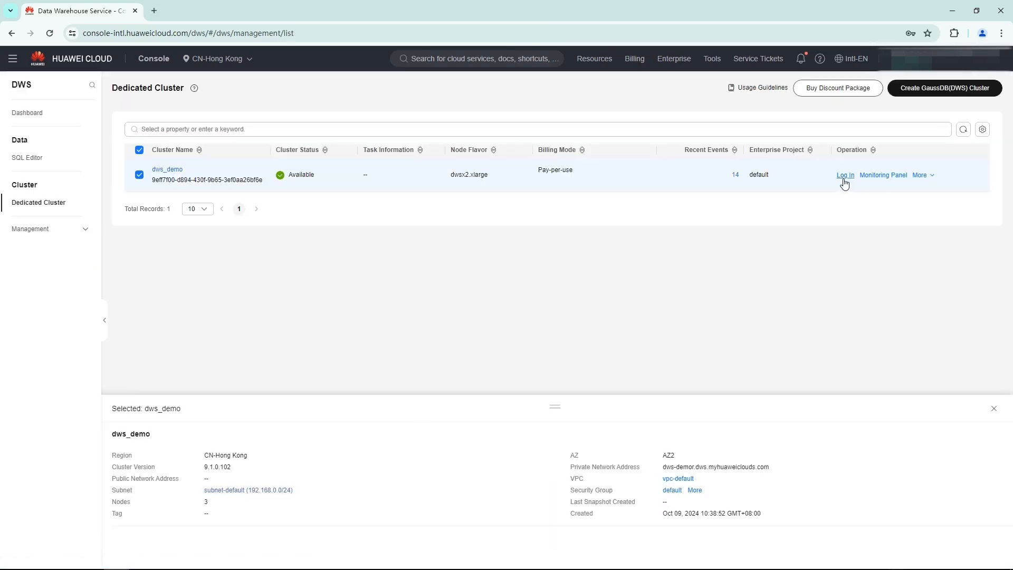
{"action": "left_click", "coordinate": [845, 176]}
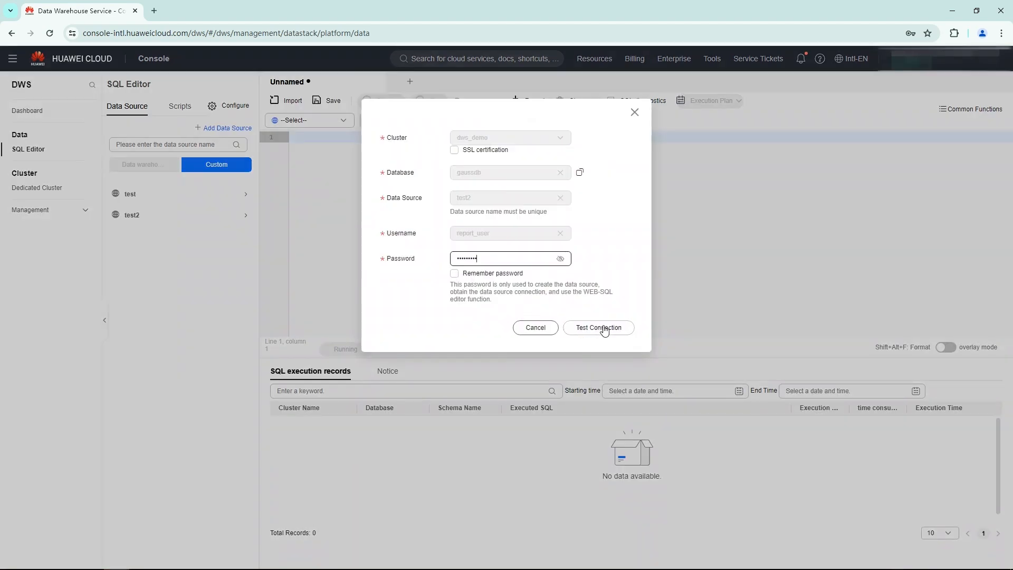
{"action": "left_click", "coordinate": [600, 328]}
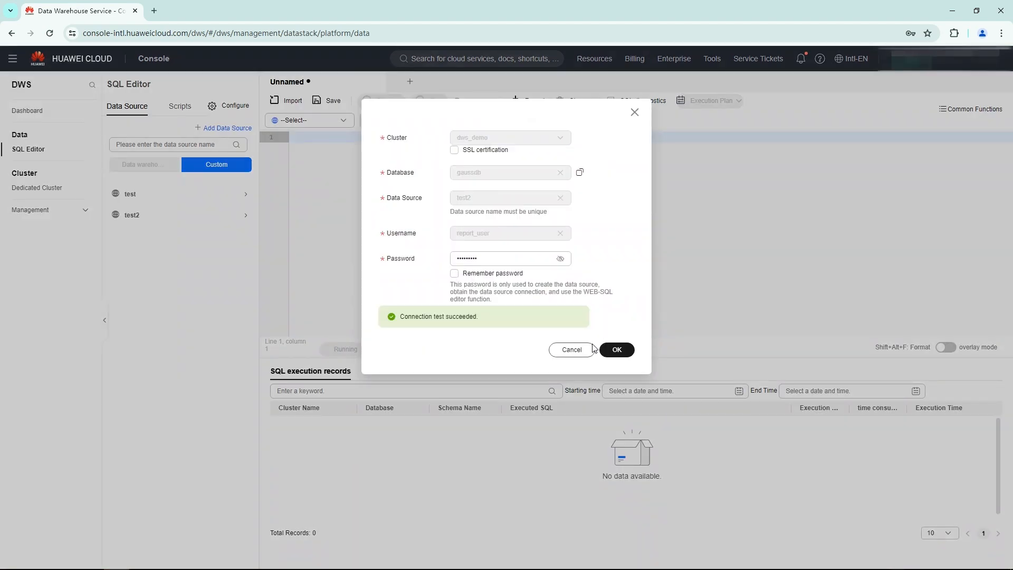
{"action": "left_click", "coordinate": [615, 350]}
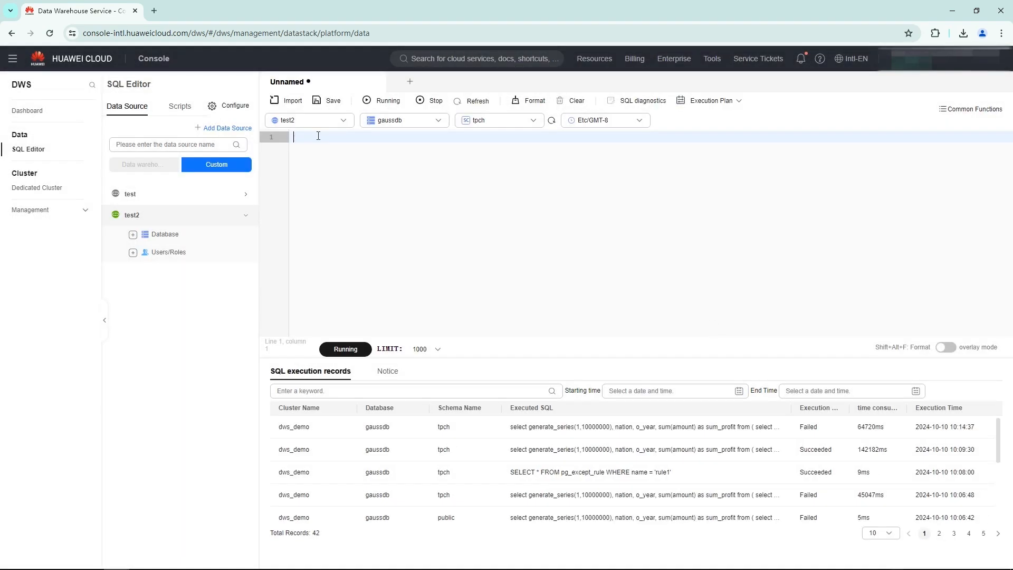
Query usename and respool from pg_user where usename = 'report_user' to check the user's associated resource pool.
{"action": "type", "text": "SELECT usename,respool FROM pg_user WHERE usename = 'report_user';"}
{"action": "left_click", "coordinate": [346, 349]}
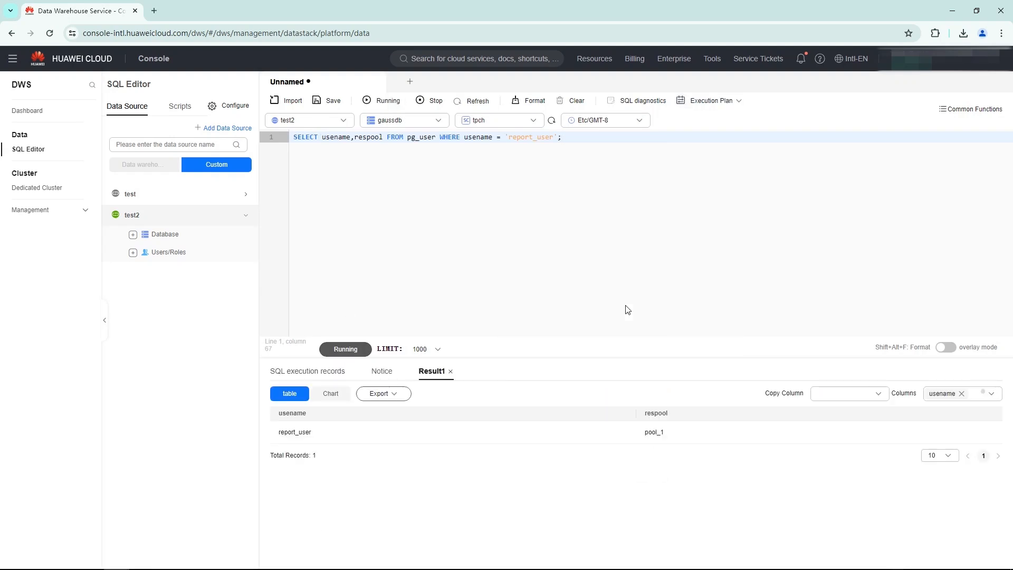
{"action": "left_click_drag", "start_coordinate": [665, 432], "coordinate": [633, 437]}
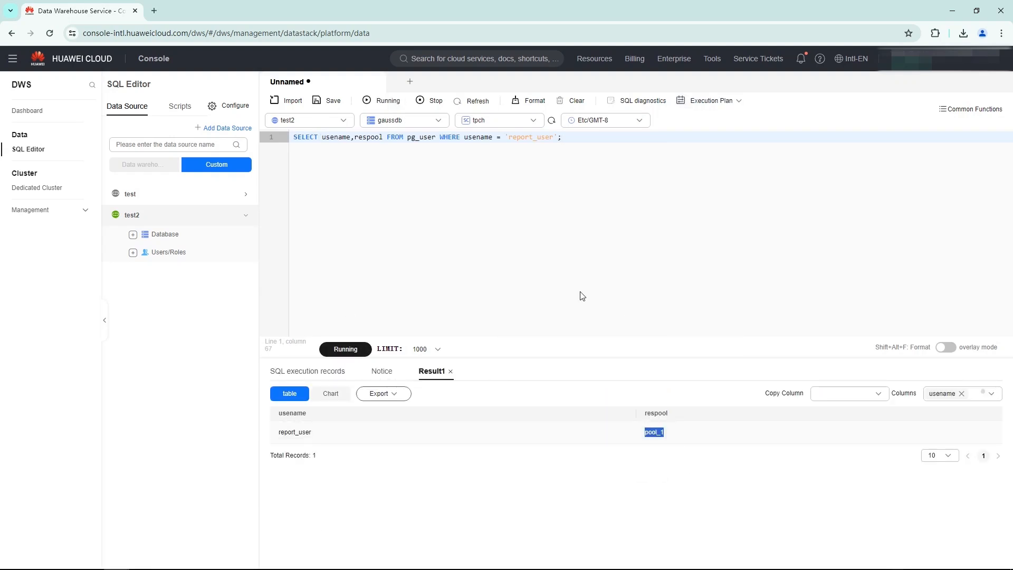
Replace the query with SELECT except_rule FROM pg_resource_pool WHERE respool_name='pool_1'; and run it to check the pool's exception rule.
{"action": "left_click", "coordinate": [573, 100]}
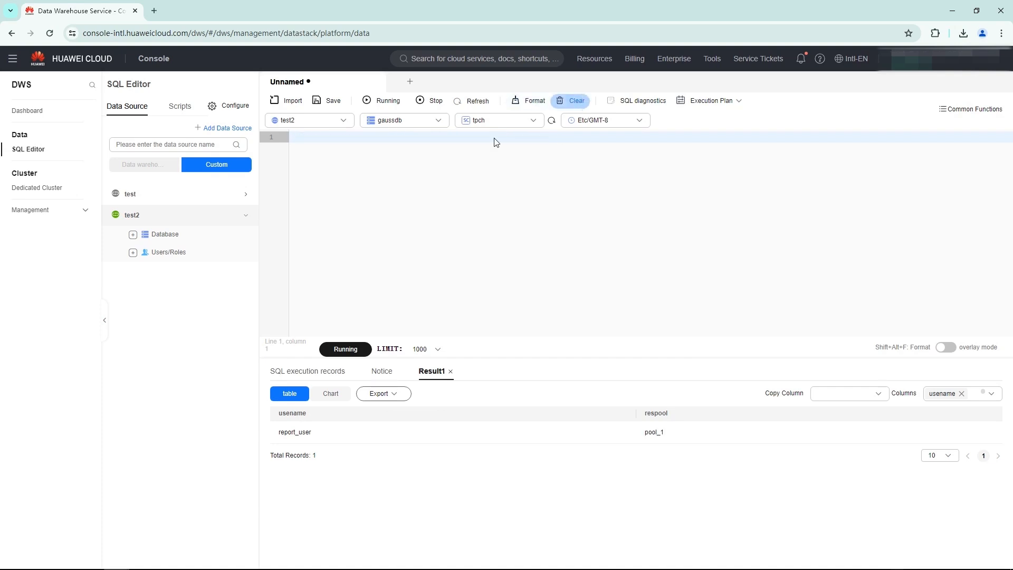
{"action": "type", "text": "SELECT except_rule FROM pg_resource_pool WHERE respool_name='pool_1';"}
{"action": "left_click", "coordinate": [346, 349]}
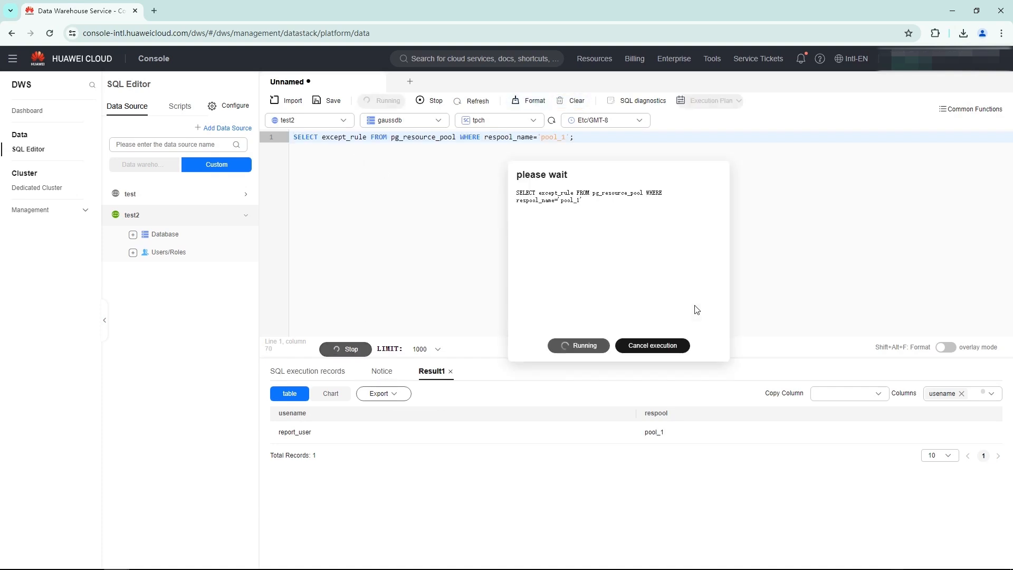
{"action": "left_click_drag", "start_coordinate": [300, 434], "coordinate": [280, 438]}
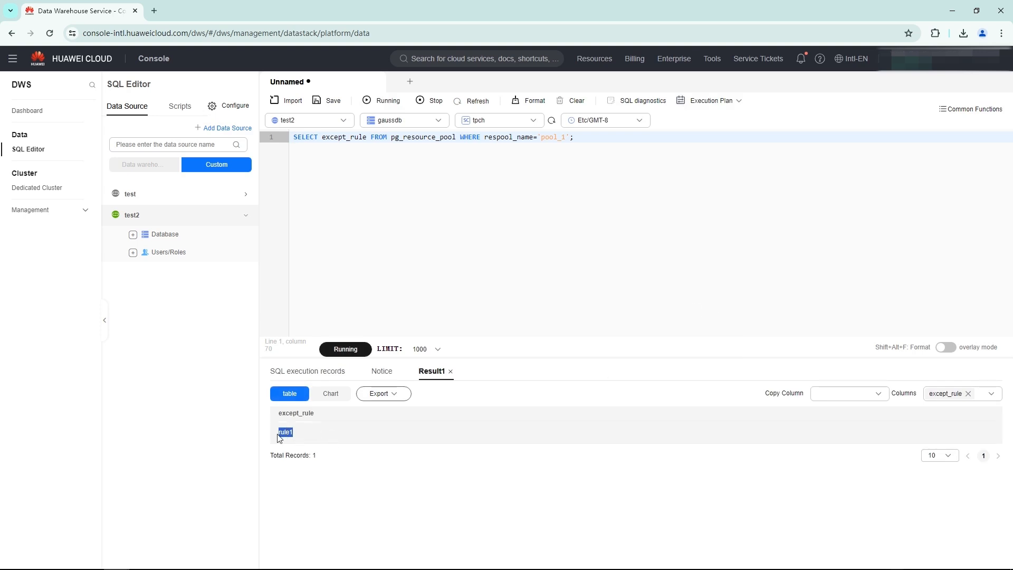
Replace the query with SELECT * FROM pg_except_rule WHERE name = 'rule1'; and run it to check the rule's thresholds.
{"action": "left_click", "coordinate": [576, 101]}
{"action": "left_click", "coordinate": [311, 140]}
{"action": "type", "text": "SELECT * FROM pg_except_rule WHERE name = 'rule1';"}
{"action": "left_click", "coordinate": [346, 349]}
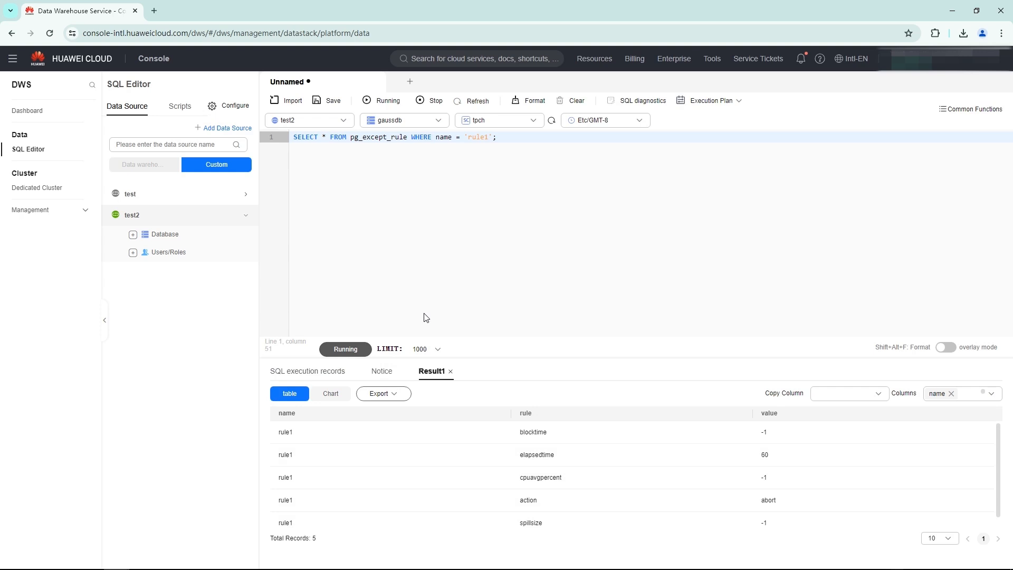
Replace the query with the profit-by-nation-and-year select using generate_series(1,10000000), run it, and examine its result information.
{"action": "key", "text": "ctrl+a"}
{"action": "key", "text": "BackSpace"}
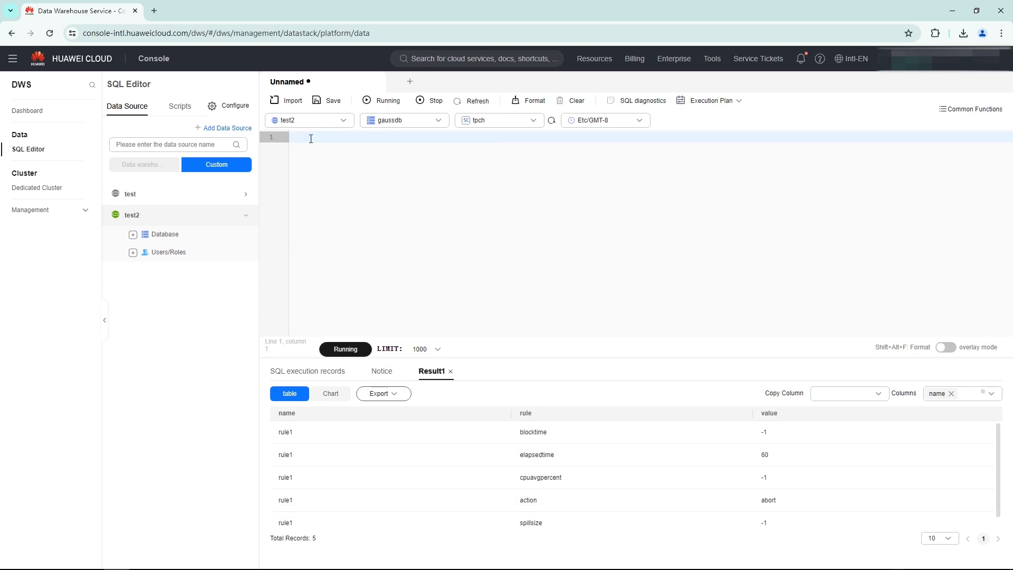
{"action": "key", "text": "ctrl+v"}
{"action": "scroll", "coordinate": [450, 213], "scroll_direction": "up", "scroll_amount": 3}
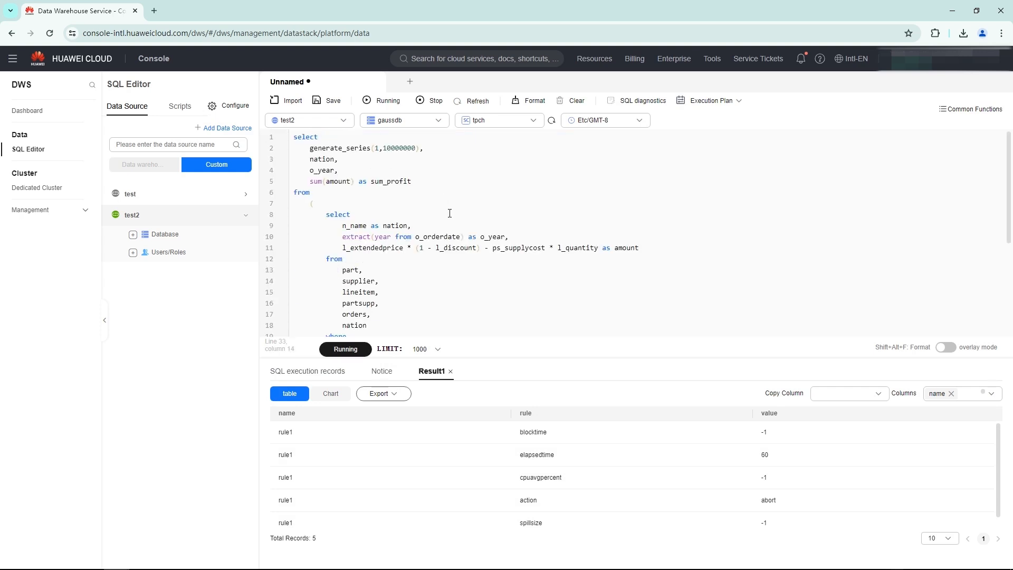
{"action": "scroll", "coordinate": [449, 213], "scroll_direction": "down", "scroll_amount": 3}
{"action": "left_click", "coordinate": [346, 349]}
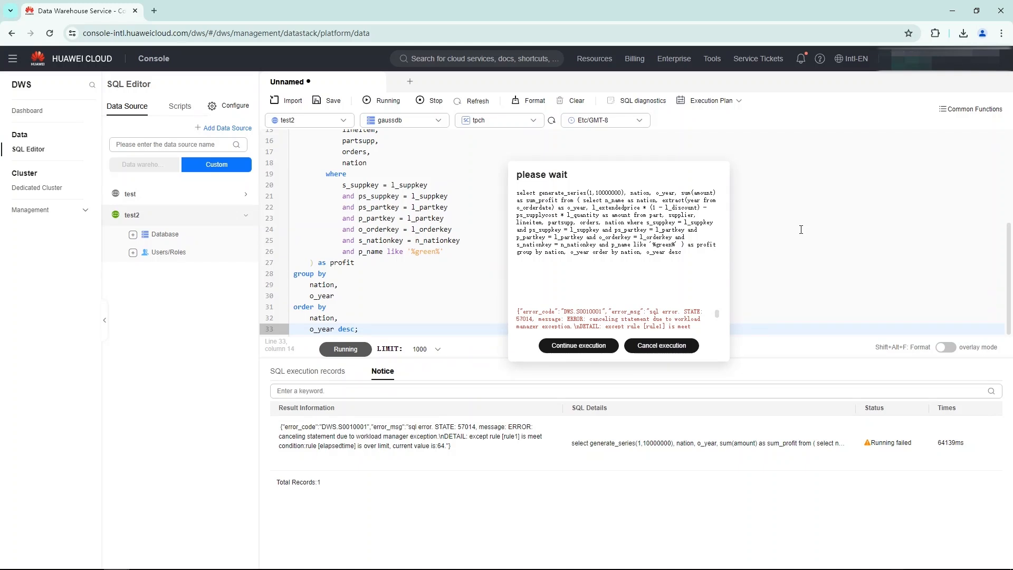
{"action": "left_click_drag", "start_coordinate": [285, 426], "coordinate": [467, 451]}
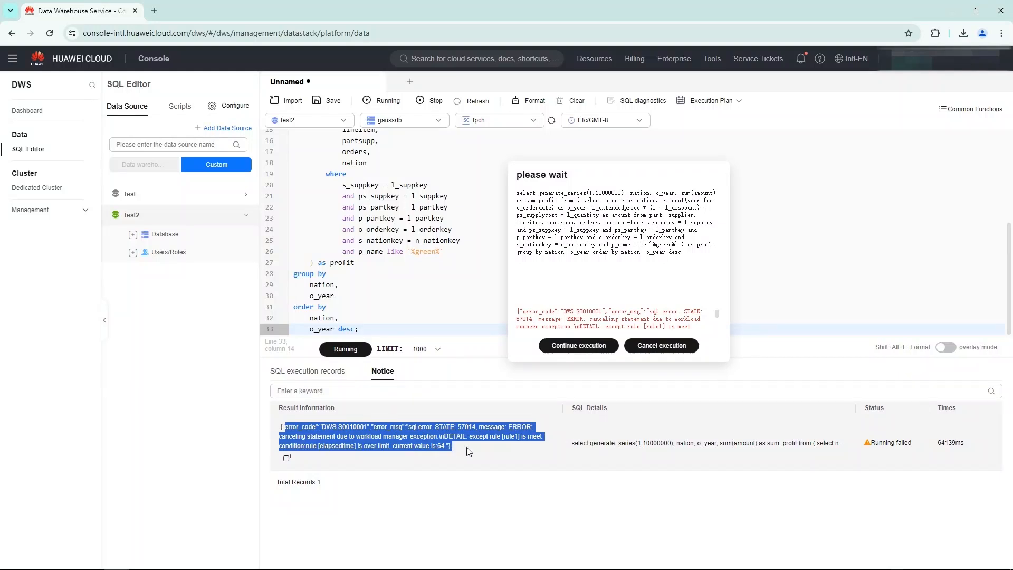
{"action": "left_click", "coordinate": [456, 473]}
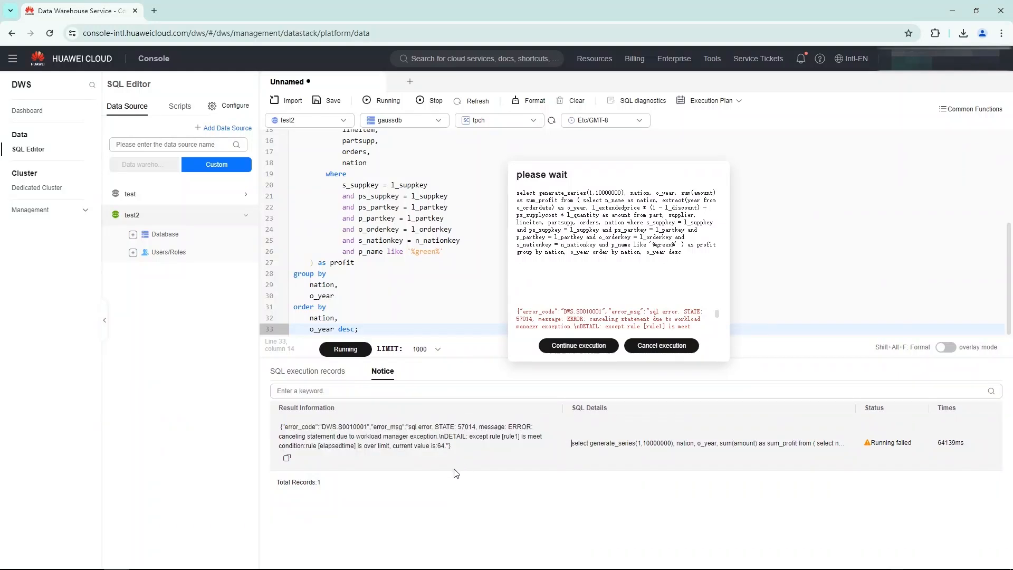